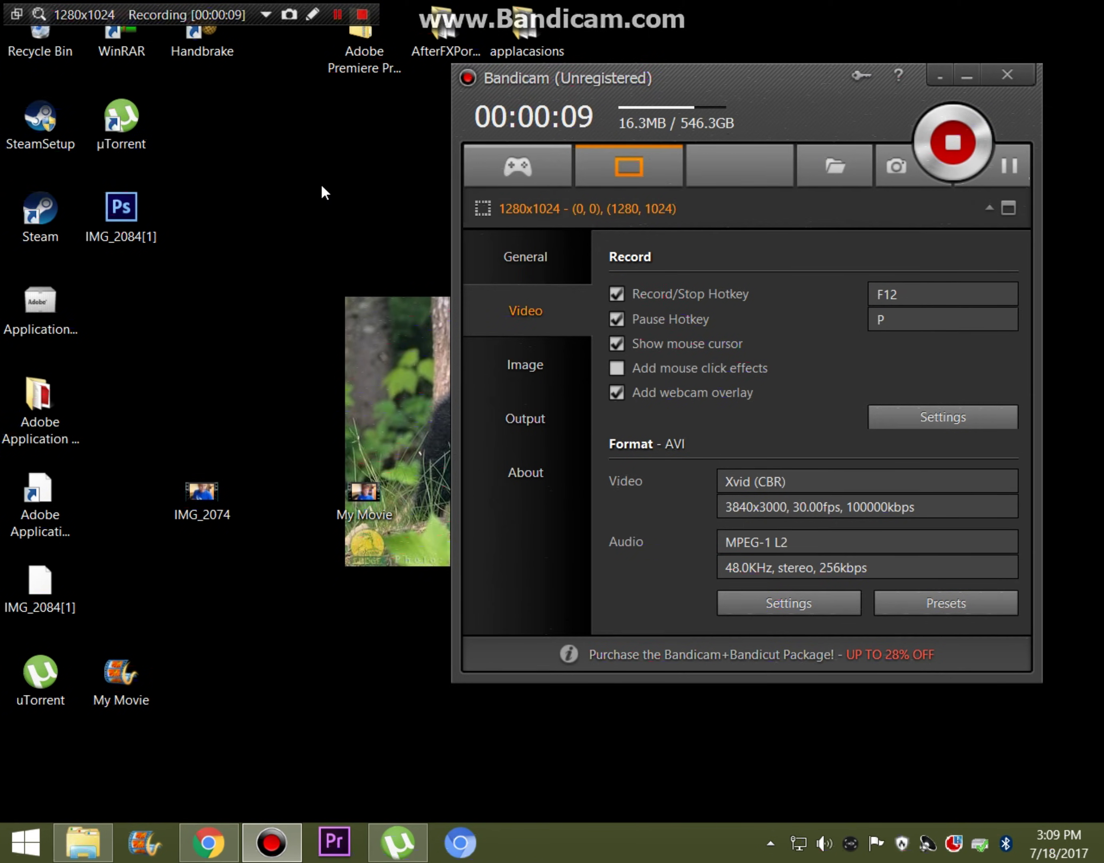
# Step: Switch from Bandicam to Chrome, showing the 'reading hate comments' YouTube page
pyautogui.hotkey('alt', 'Tab')
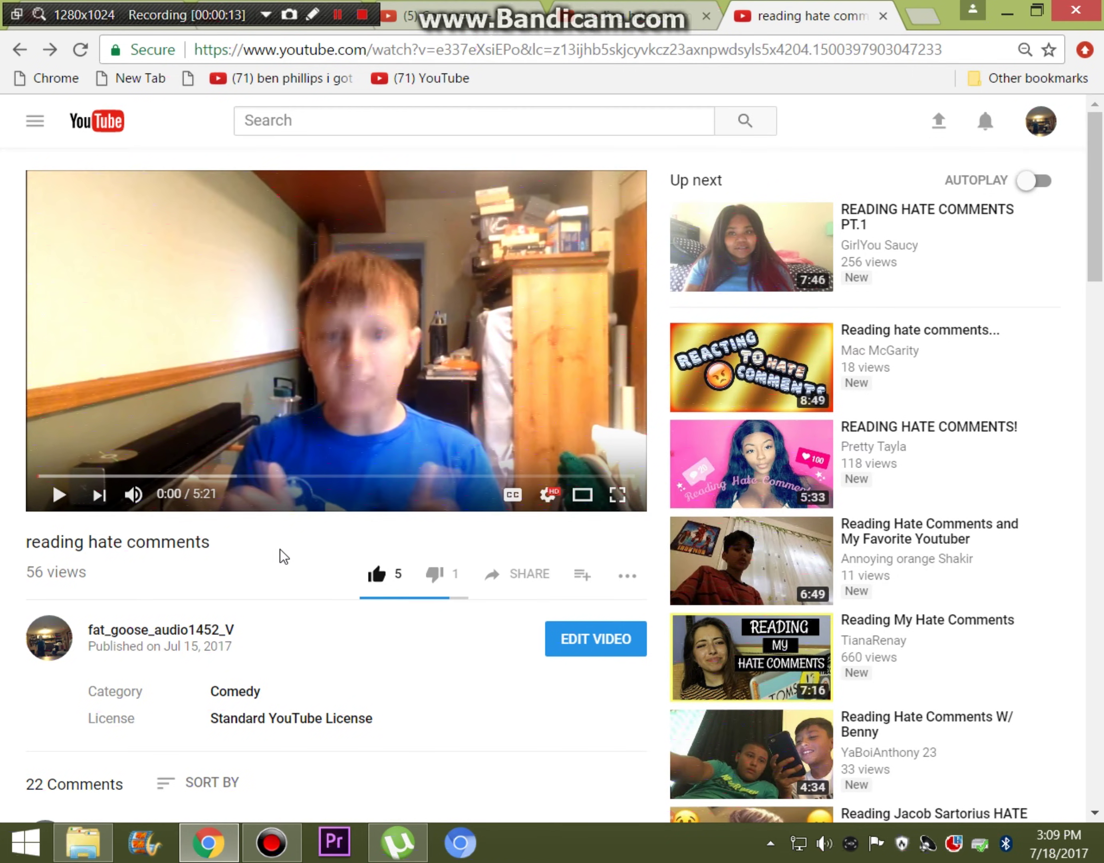
# Step: Scroll up and down through the comment threads under 'reading hate comments'
pyautogui.scroll(-11, 142, 593)
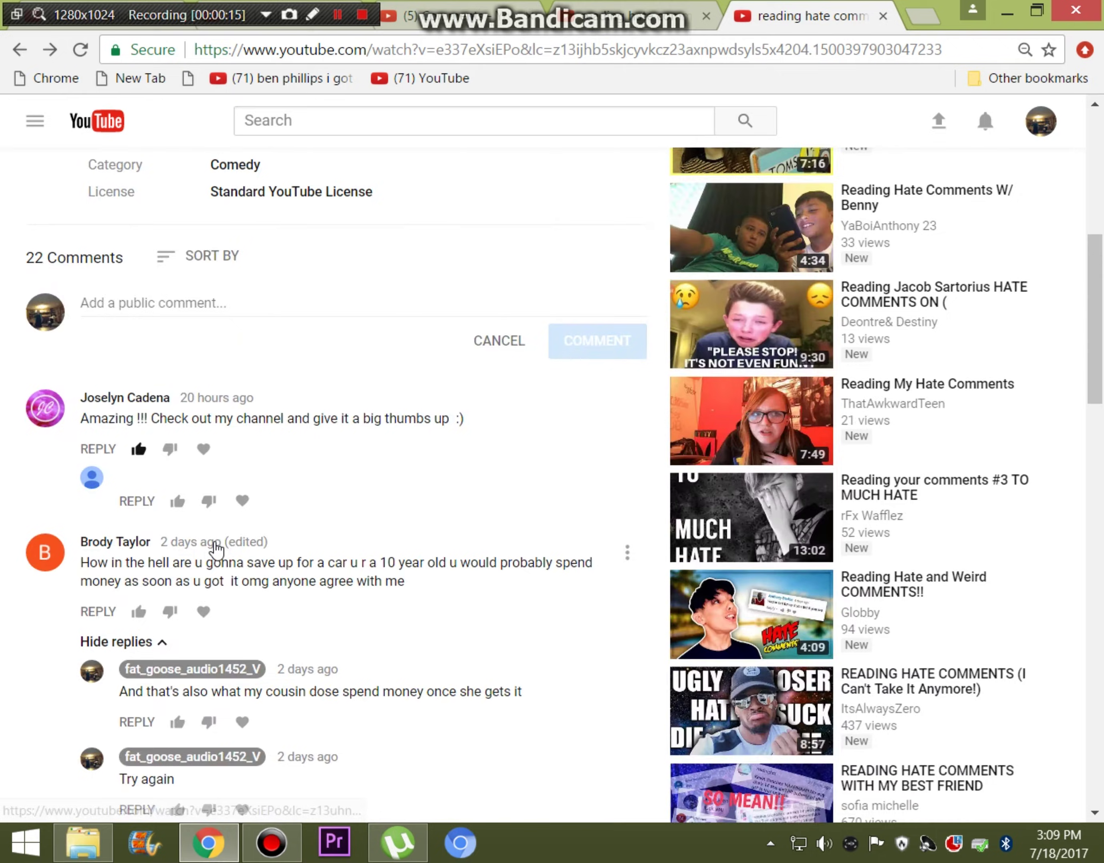
pyautogui.scroll(-15, 244, 542)
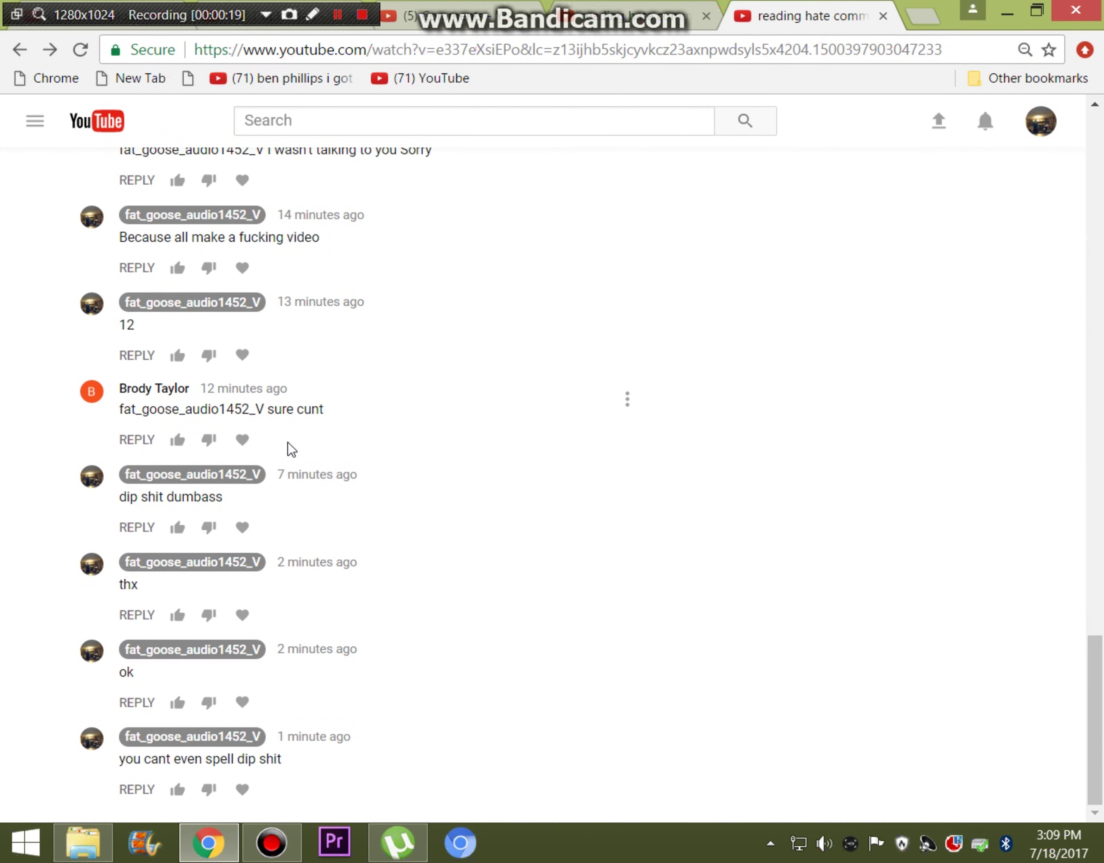
pyautogui.scroll(6, 284, 515)
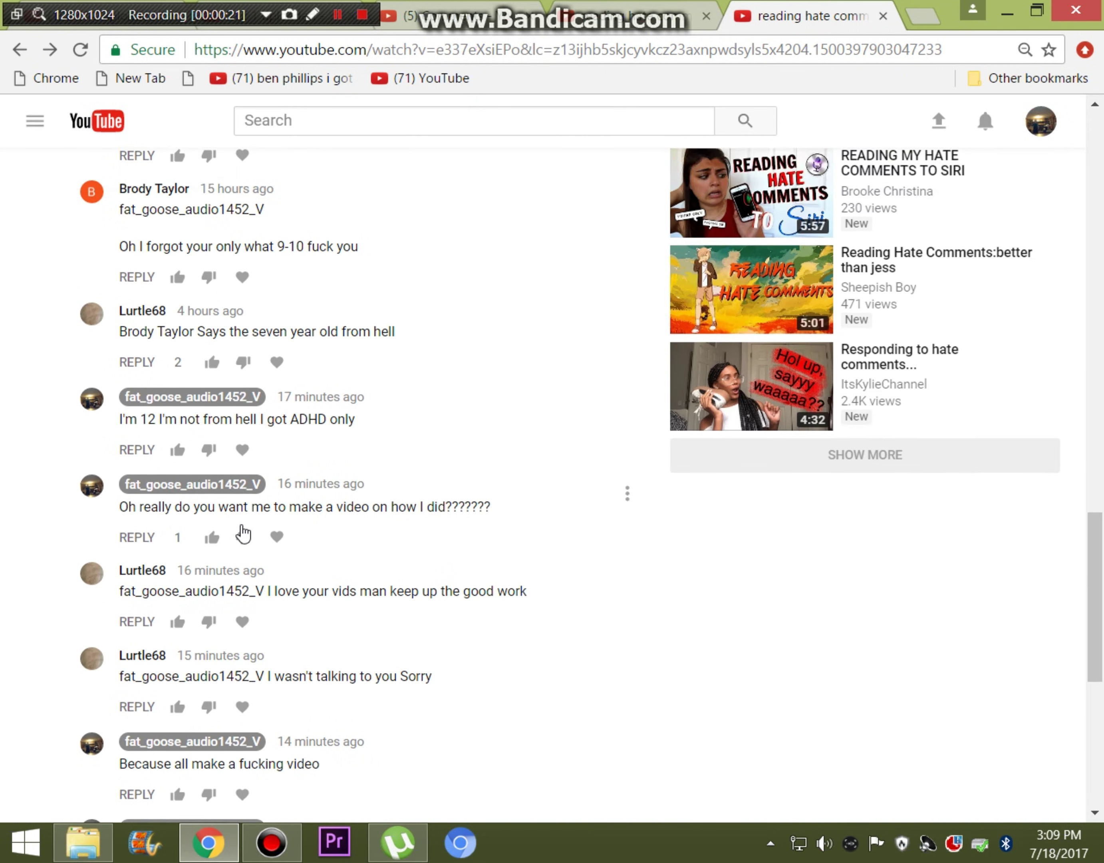
pyautogui.scroll(-5, 244, 534)
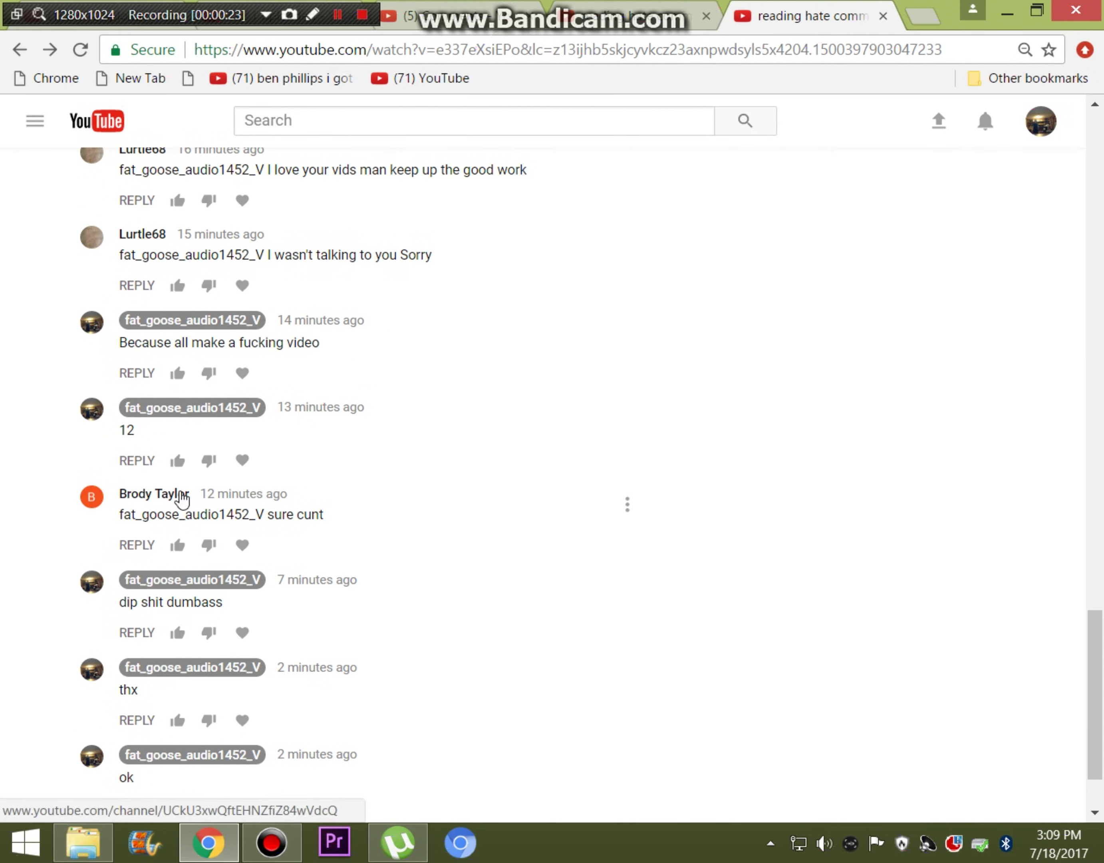
pyautogui.scroll(10, 210, 485)
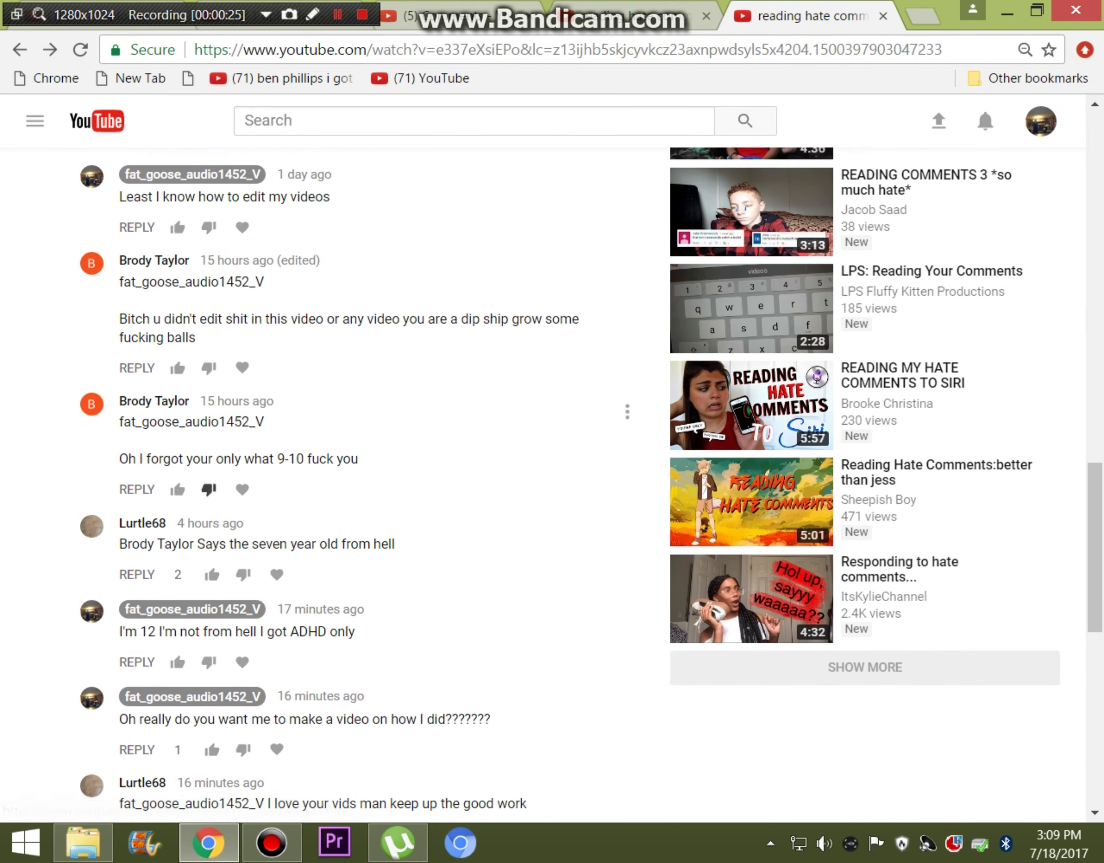
pyautogui.scroll(-12, 192, 487)
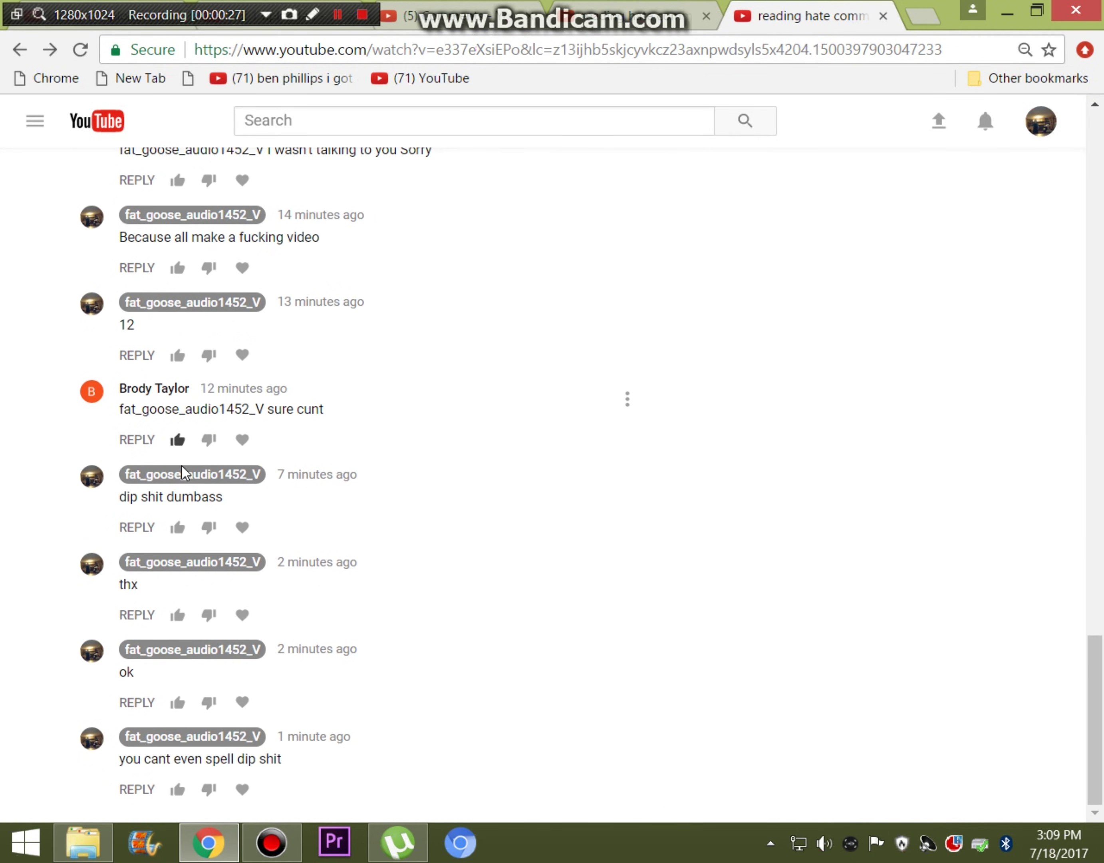
pyautogui.scroll(10, 207, 628)
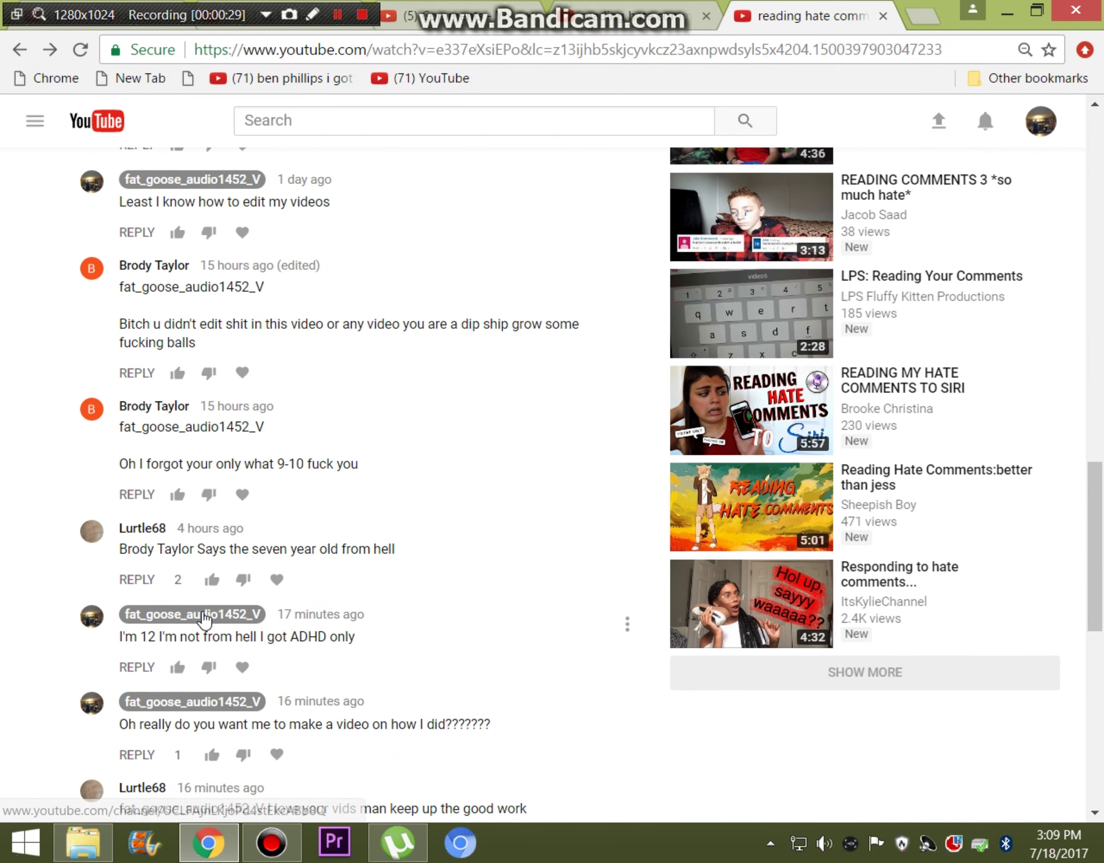
pyautogui.scroll(-8, 205, 616)
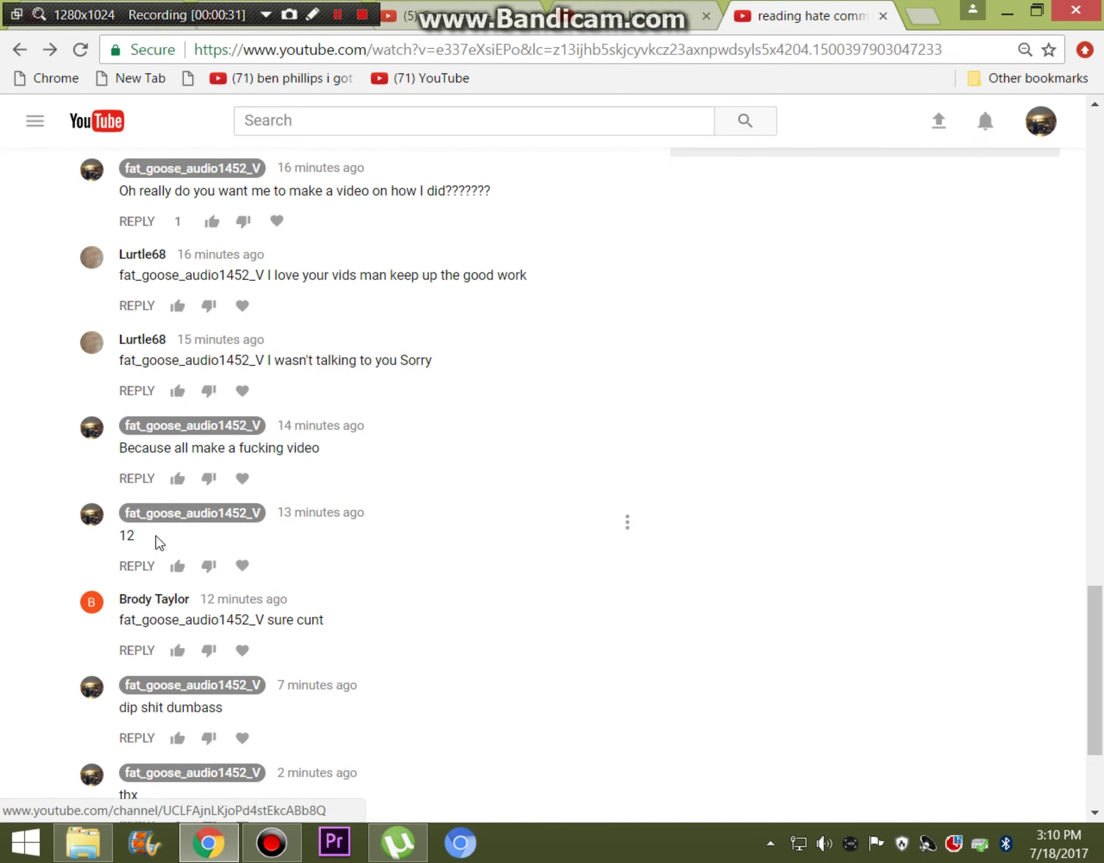
pyautogui.scroll(3, 158, 542)
pyautogui.scroll(9, 185, 527)
pyautogui.scroll(-8, 197, 525)
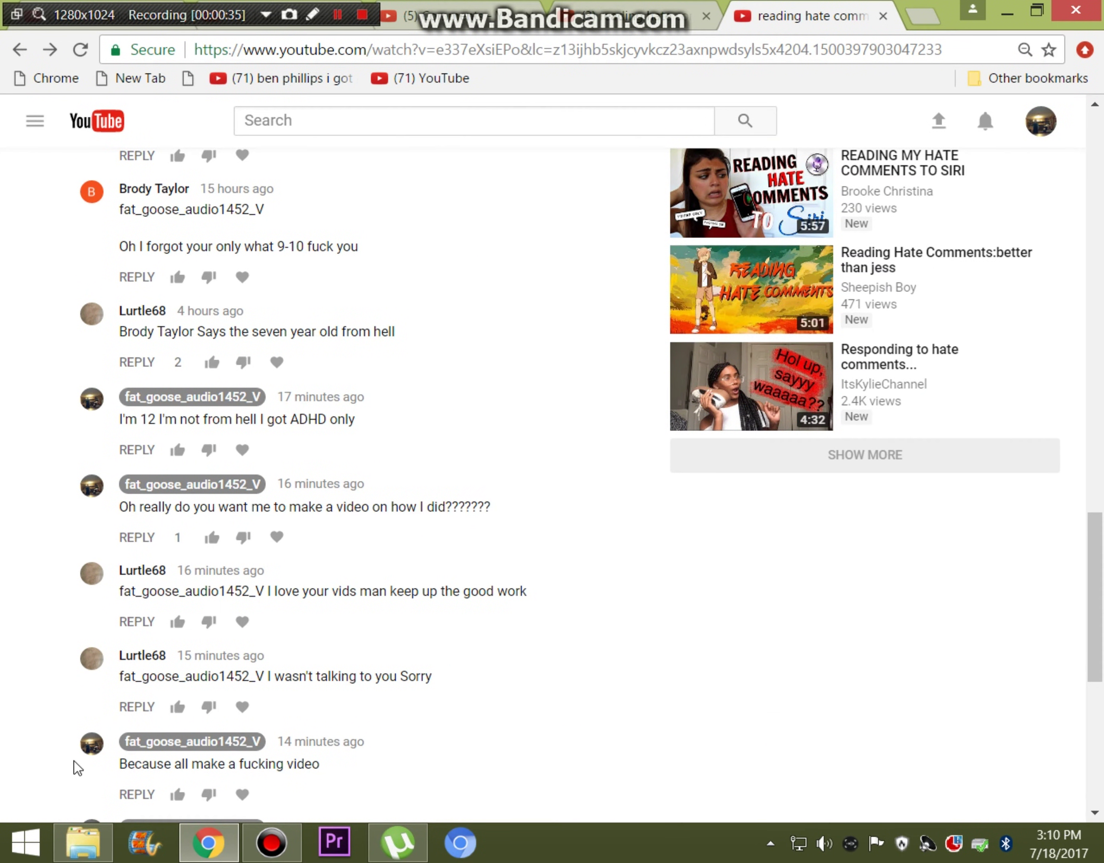
pyautogui.hotkey('alt', 'Right')
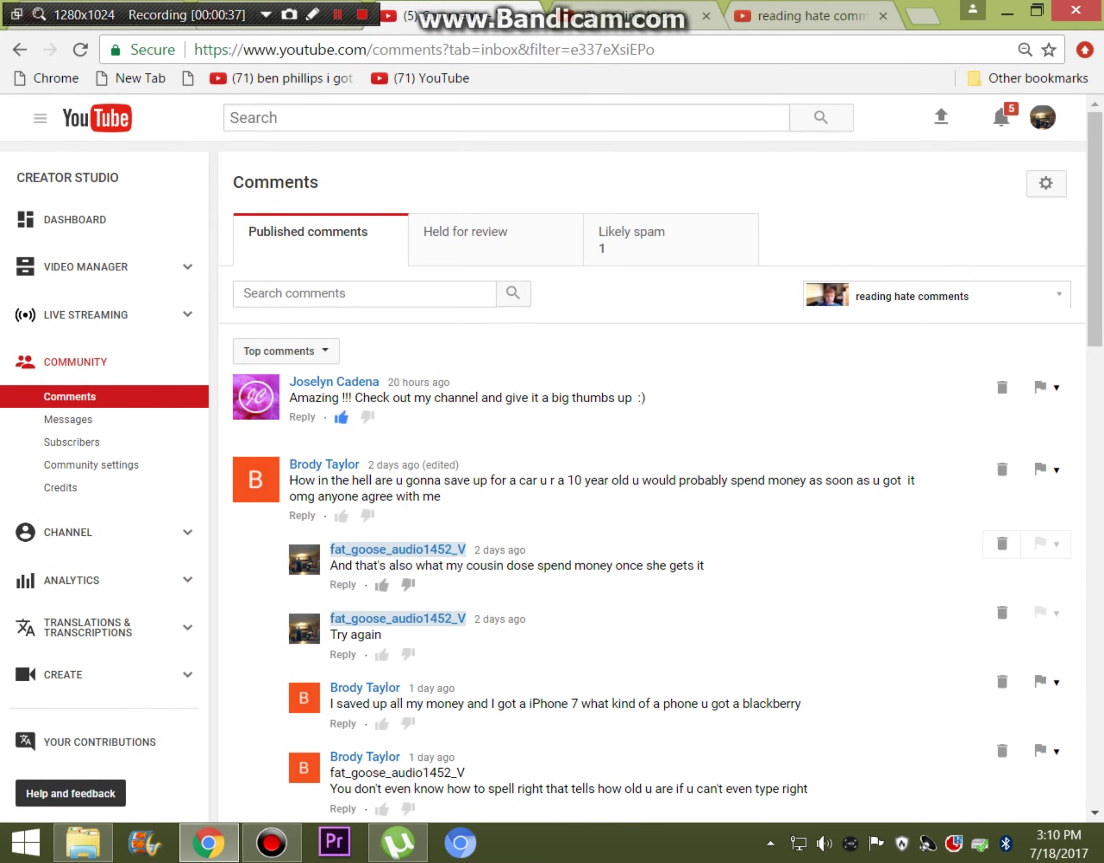
pyautogui.scroll(-2, 452, 538)
pyautogui.scroll(-5, 472, 548)
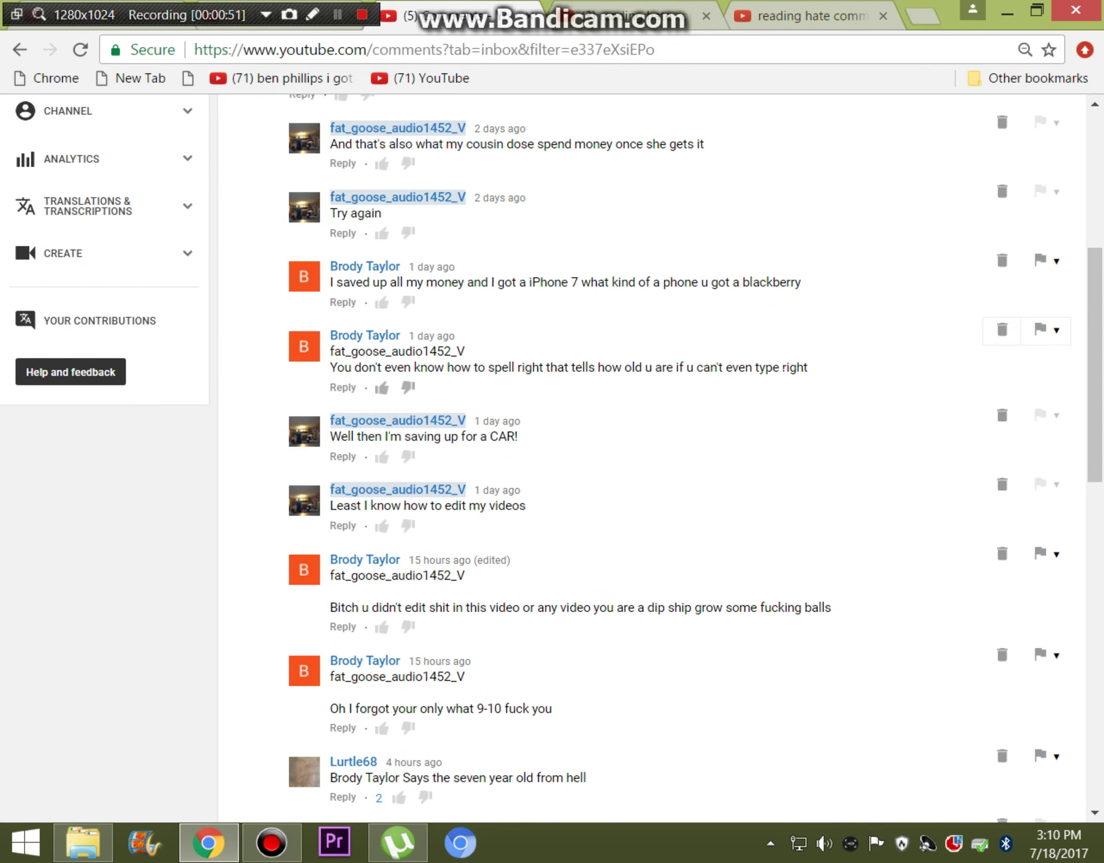
pyautogui.scroll(-4, 382, 315)
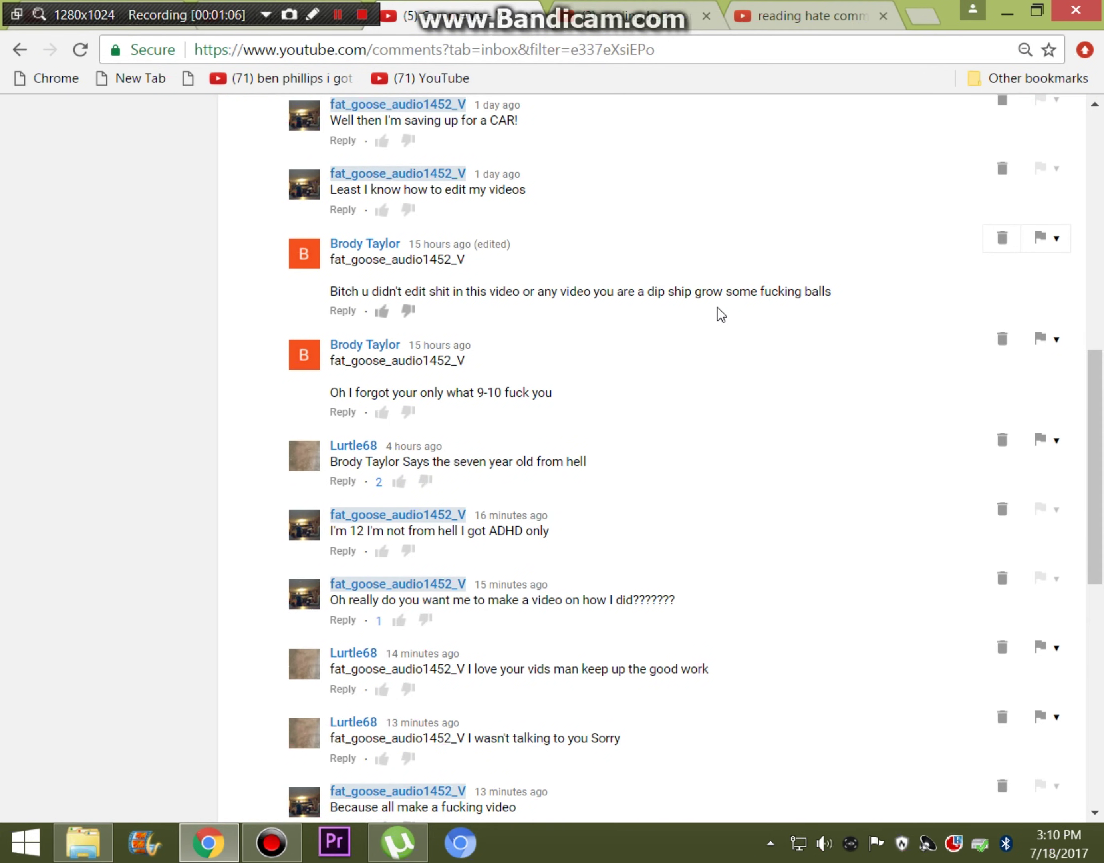
pyautogui.scroll(-6, 338, 702)
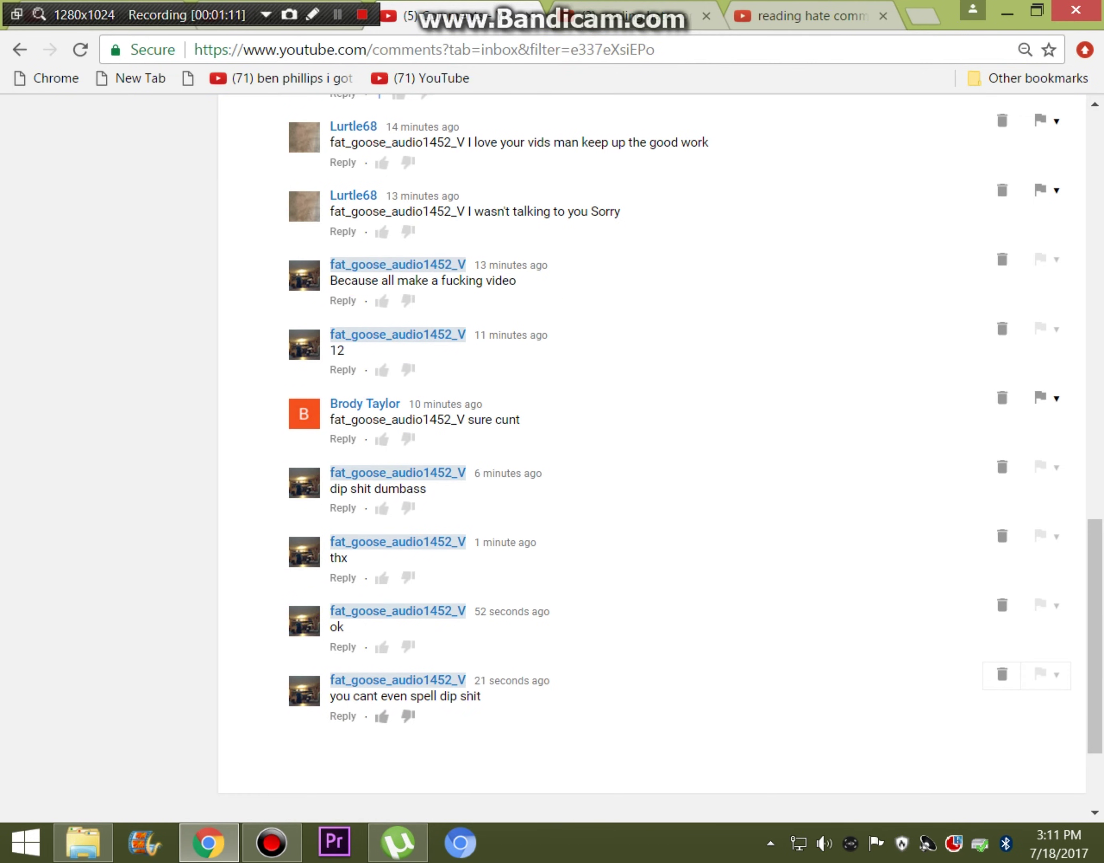
# Step: Show the desktop, move the IMG_2074 icon below the bear picture, and bring up Movie Maker
pyautogui.press('super+d')
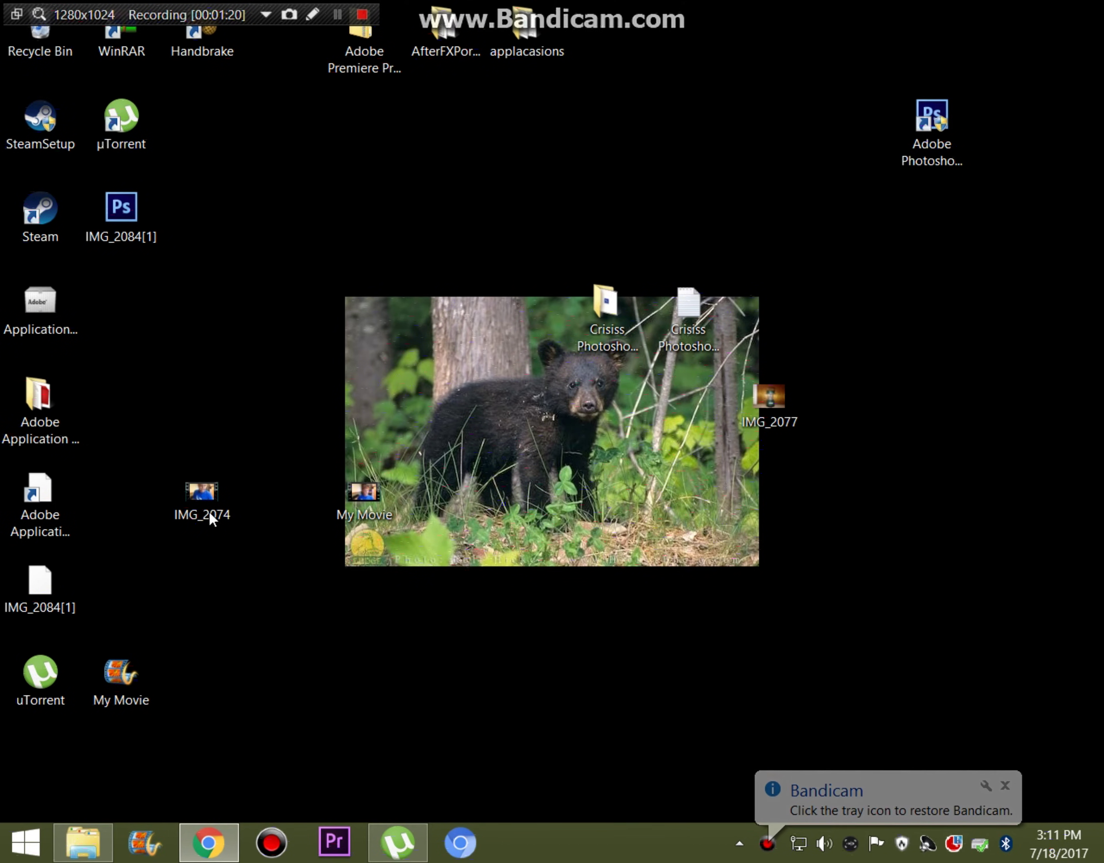
pyautogui.moveTo(202, 505); pyautogui.dragTo(579, 672)
pyautogui.moveTo(677, 687); pyautogui.dragTo(360, 609)
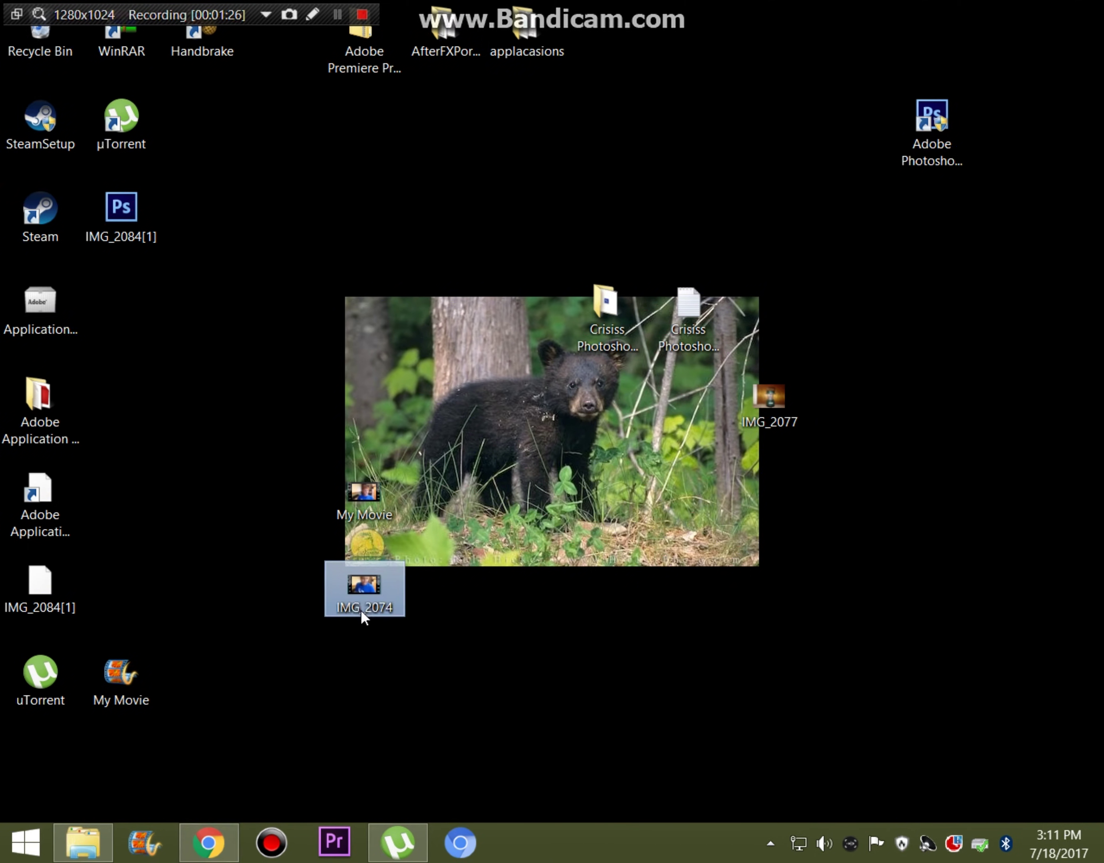
pyautogui.click(142, 847)
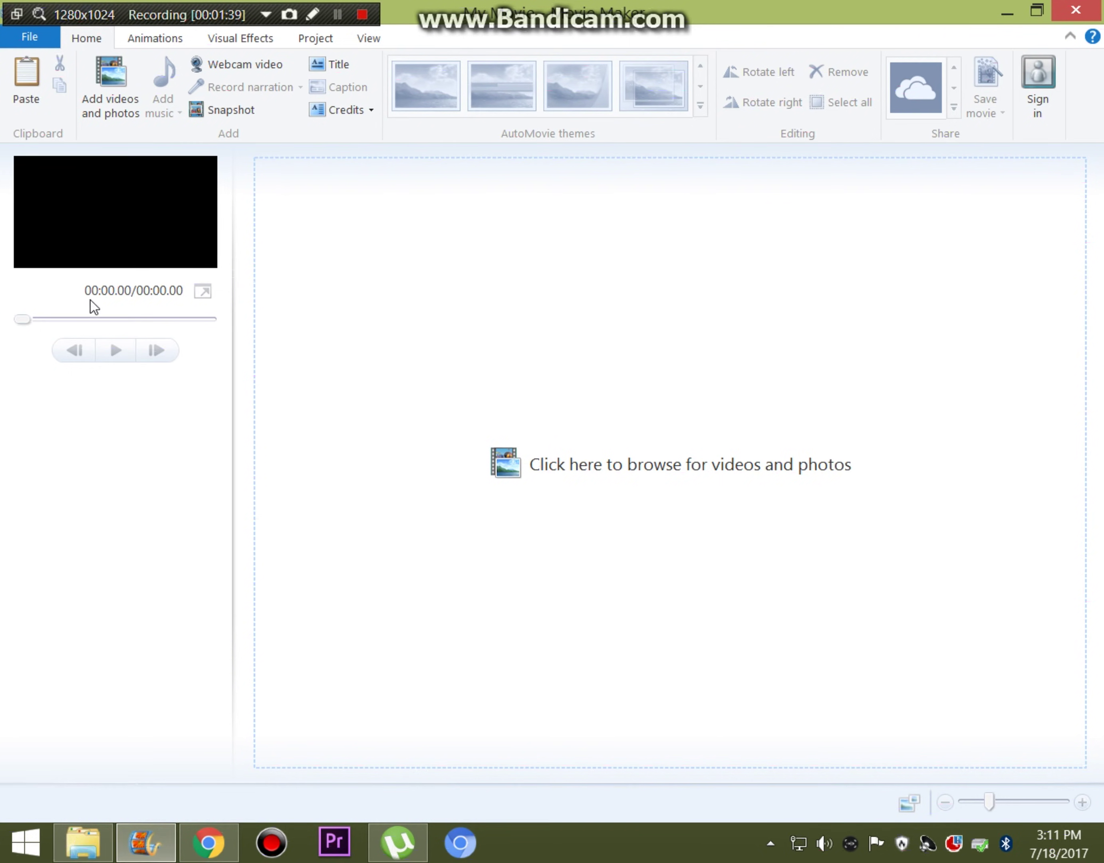
# Step: Drag the IMG_2074 clip from the desktop onto the My Movie storyboard
pyautogui.click(1007, 15)
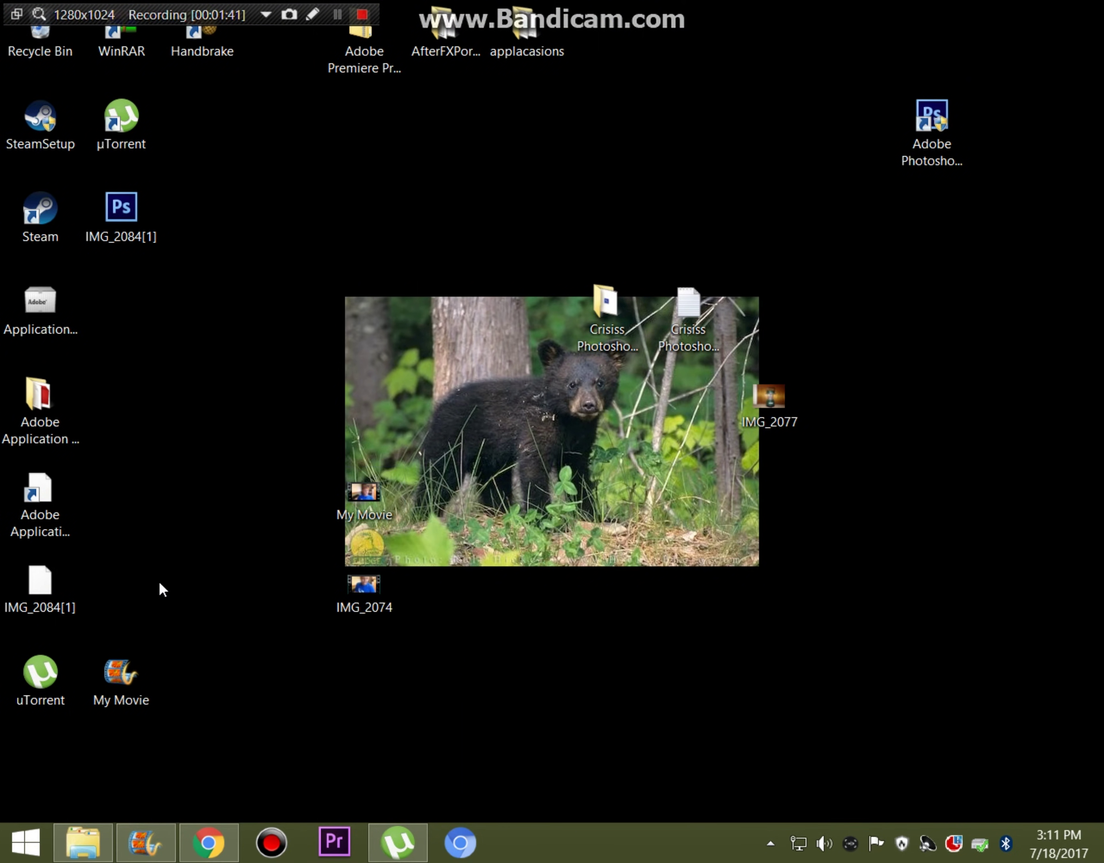
pyautogui.moveTo(358, 590); pyautogui.dragTo(292, 696)
pyautogui.moveTo(221, 816); pyautogui.dragTo(280, 720)
pyautogui.moveTo(223, 796); pyautogui.dragTo(211, 794)
pyautogui.moveTo(147, 837); pyautogui.dragTo(399, 522)
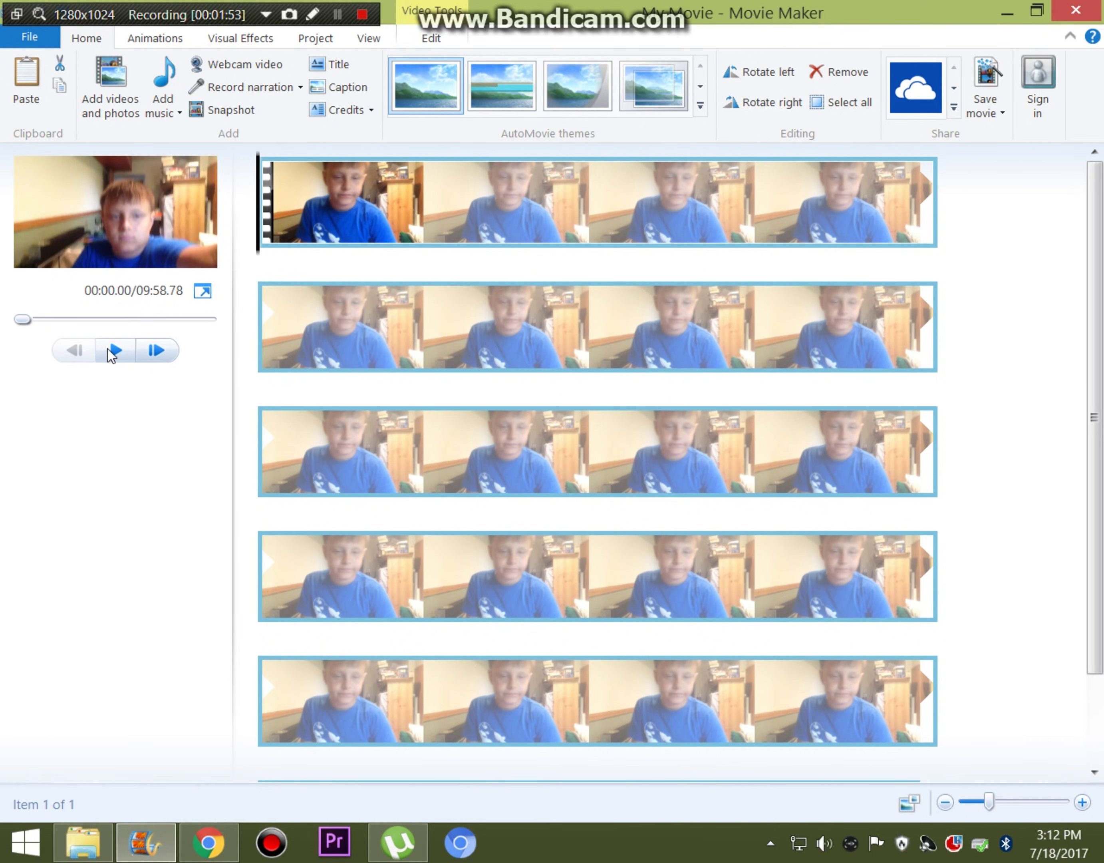
# Step: Preview the clip, pause at 00:02.70, then minimize Movie Maker
pyautogui.click(115, 352)
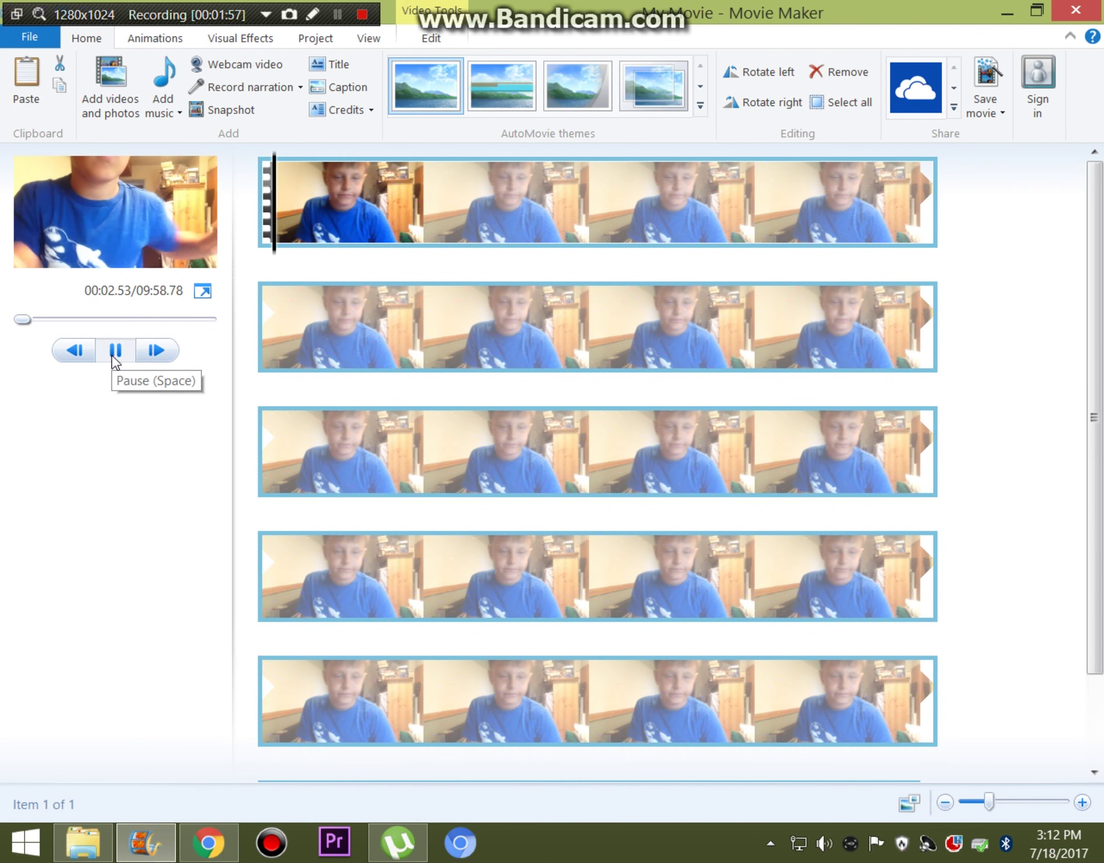
pyautogui.click(114, 351)
pyautogui.click(1007, 13)
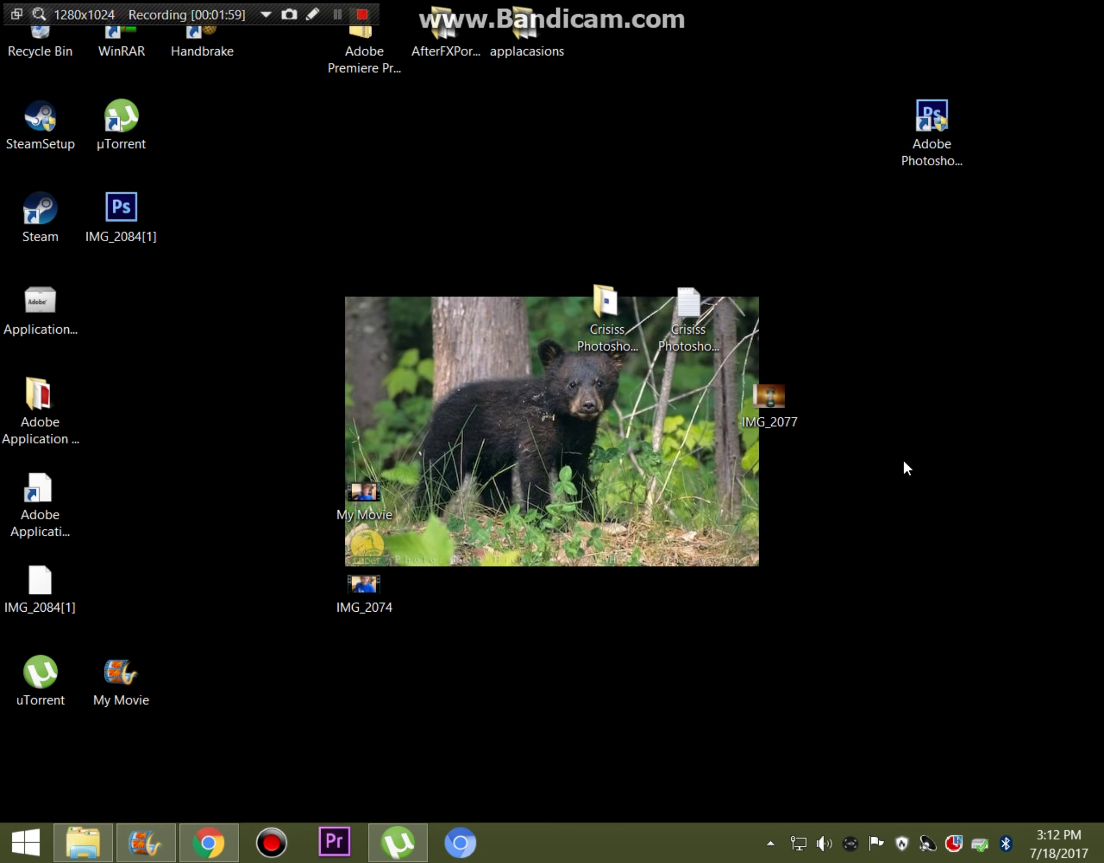
# Step: Open Bandicam's main window from the system tray, then switch back to the My Movie project
pyautogui.click(770, 845)
pyautogui.click(751, 710)
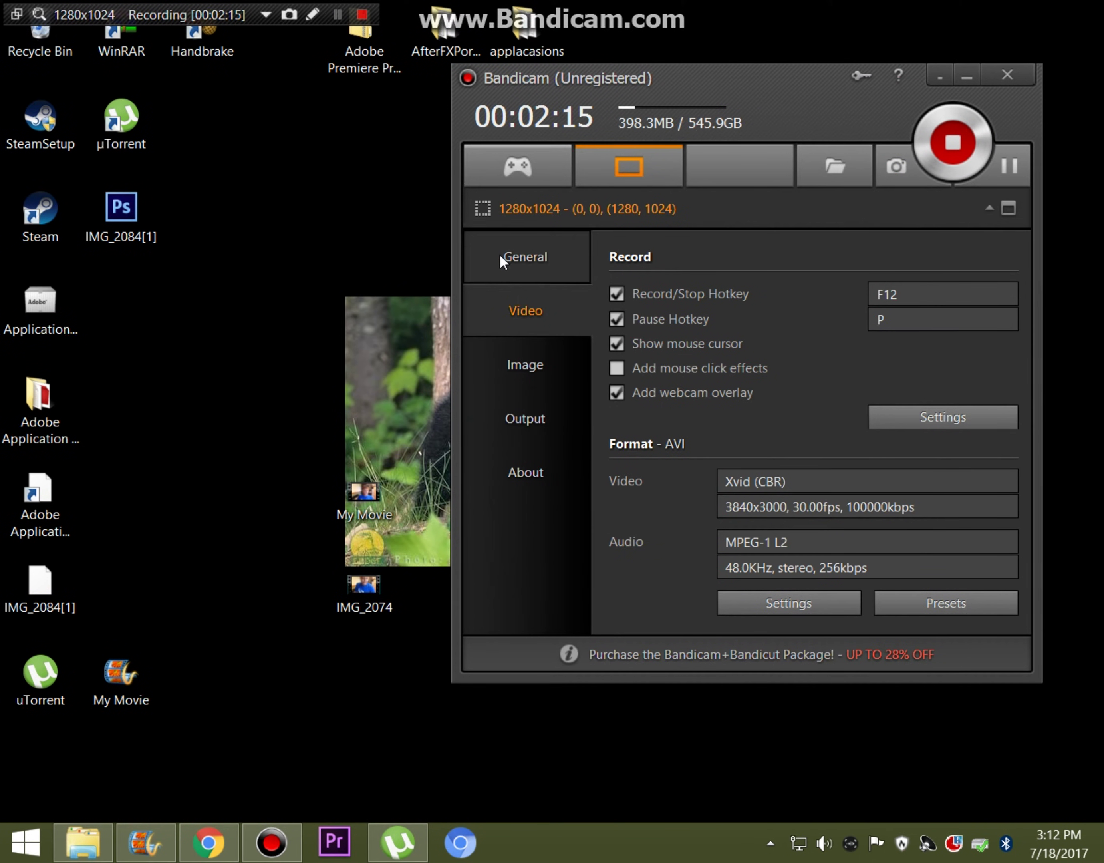
pyautogui.click(142, 859)
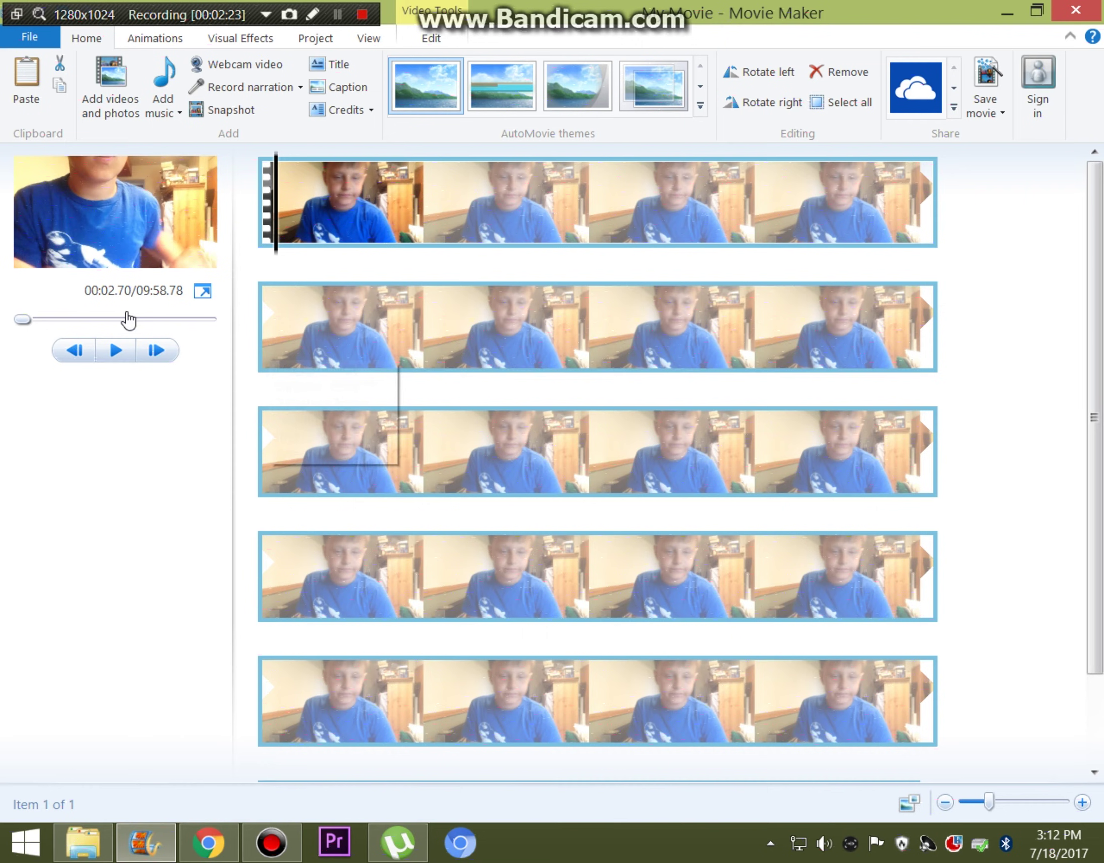
# Step: Play the clip to 00:07.07, move the playhead back to 00:06.00, and split the clip there
pyautogui.click(113, 349)
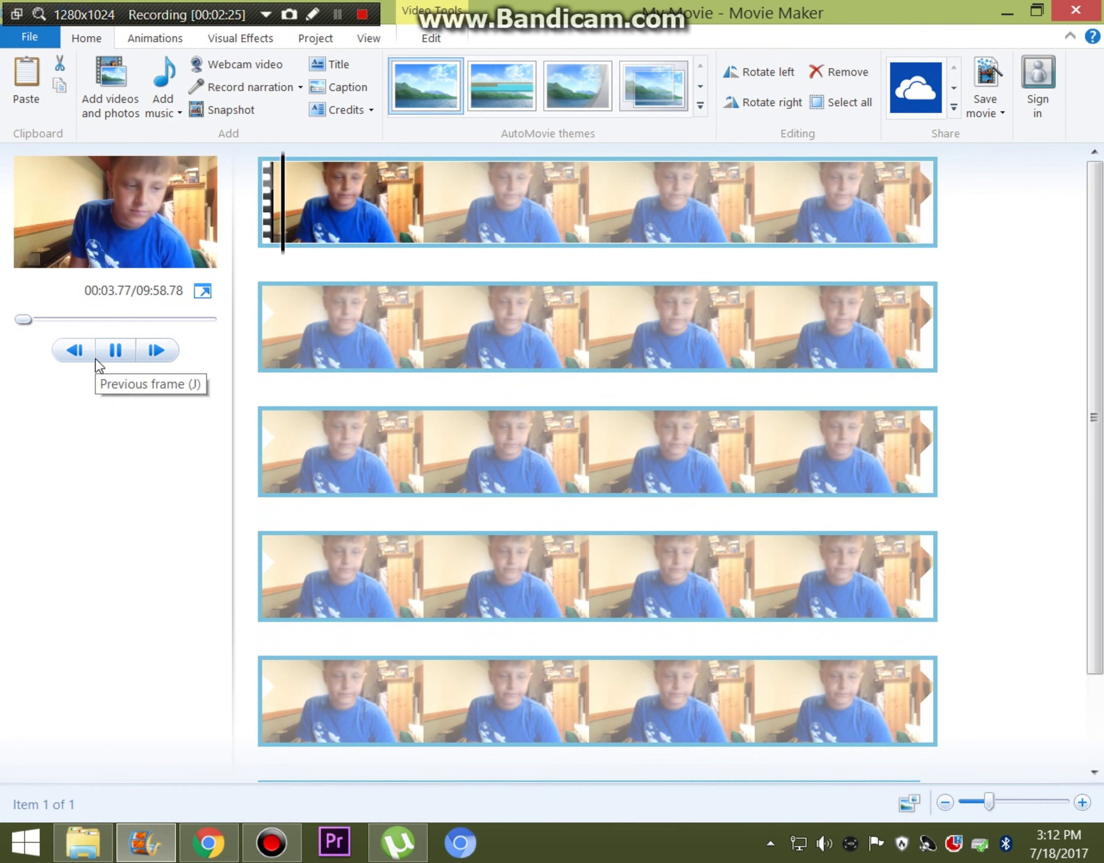
pyautogui.click(113, 348)
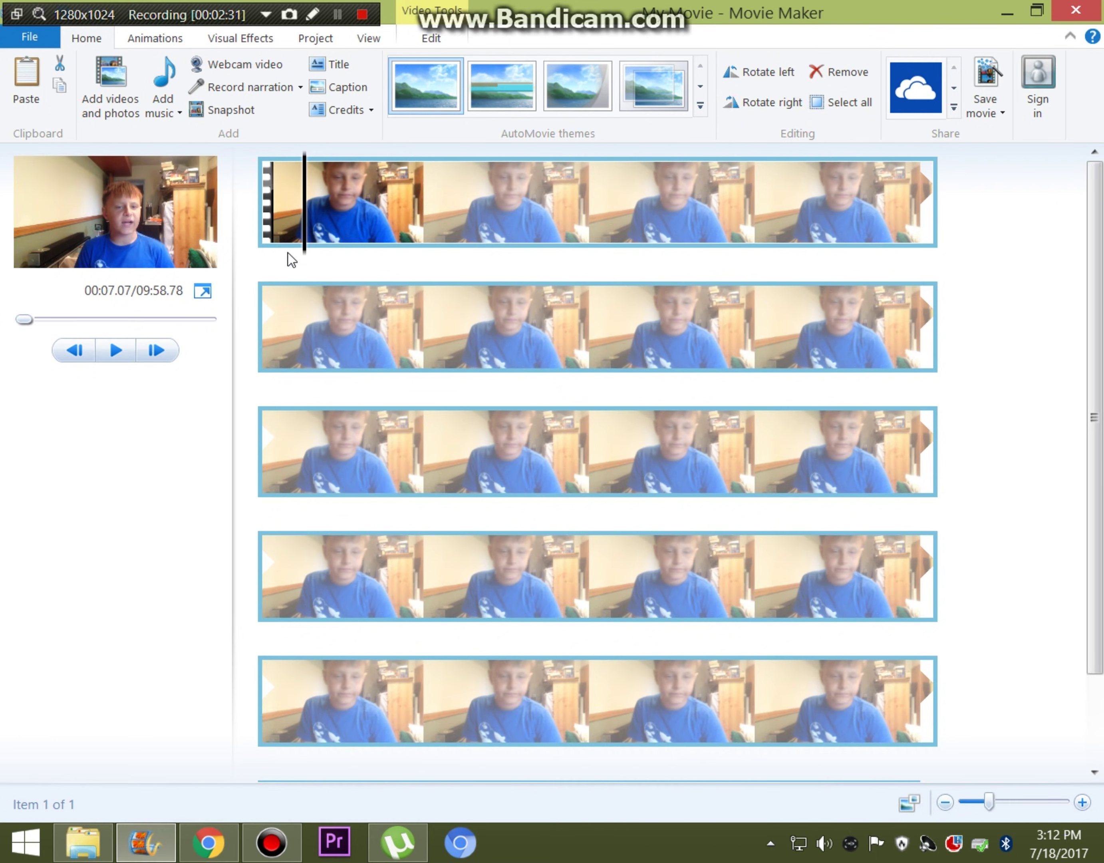
pyautogui.click(298, 243)
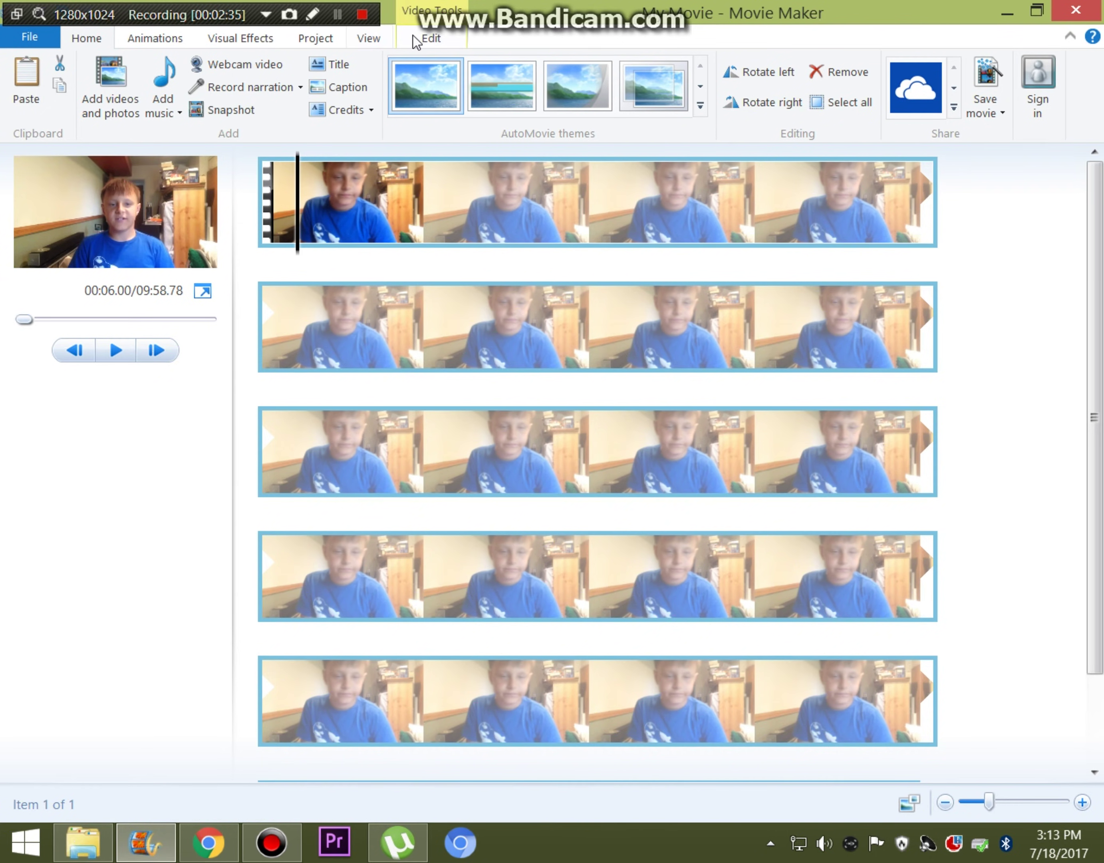
pyautogui.click(432, 45)
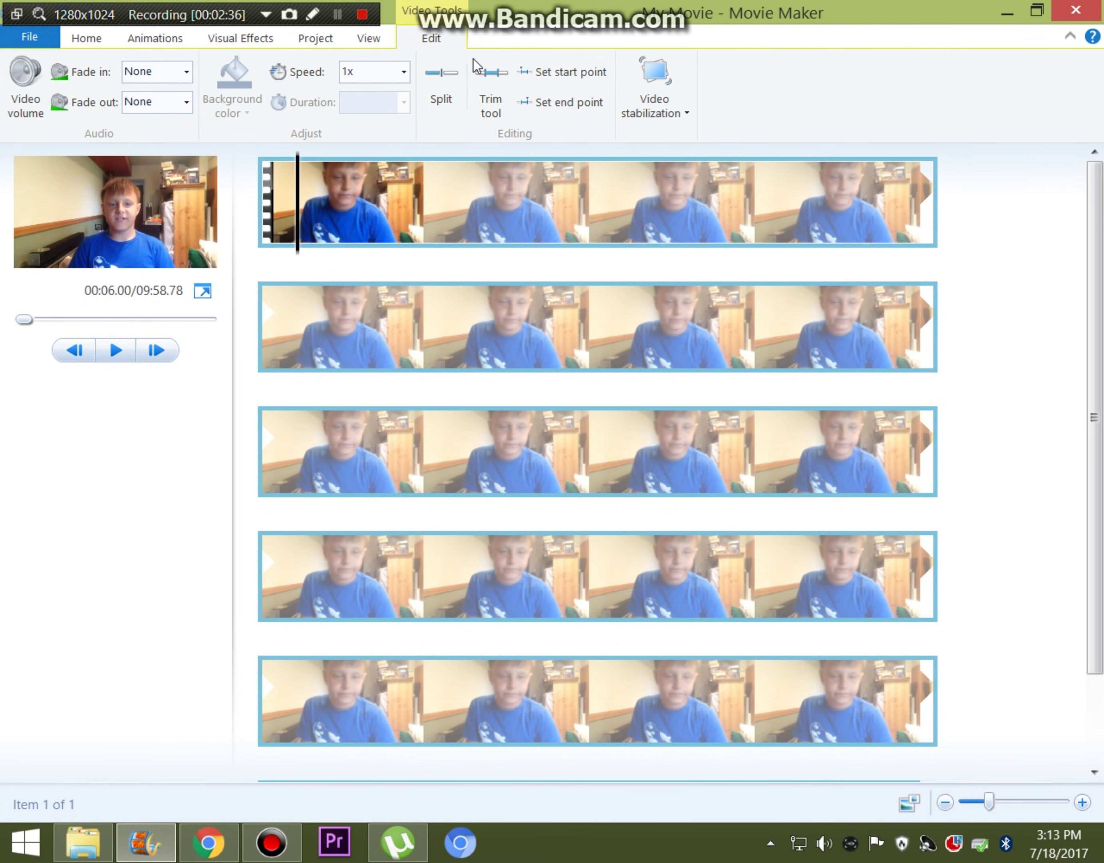
pyautogui.click(437, 98)
# Step: Delete the short first piece, leaving the 09:52.82 clip, and preview it to 00:02.13
pyautogui.click(324, 231)
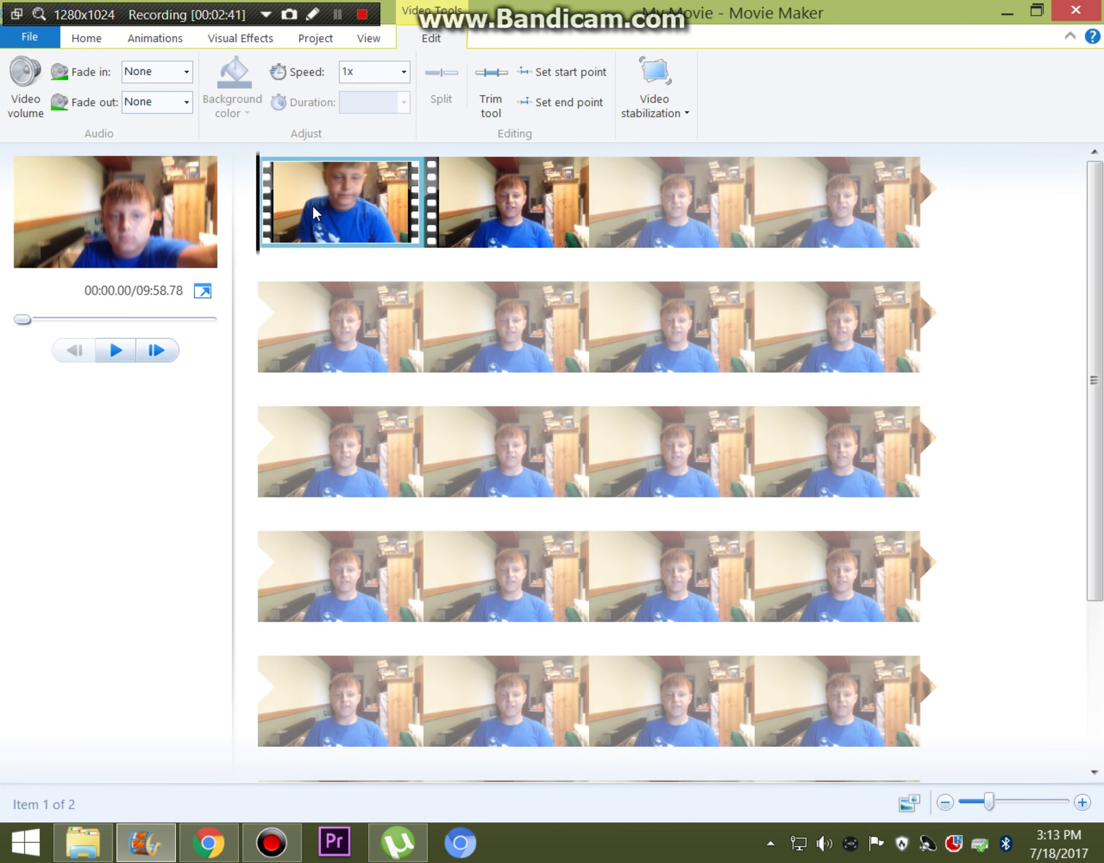
pyautogui.press('Delete')
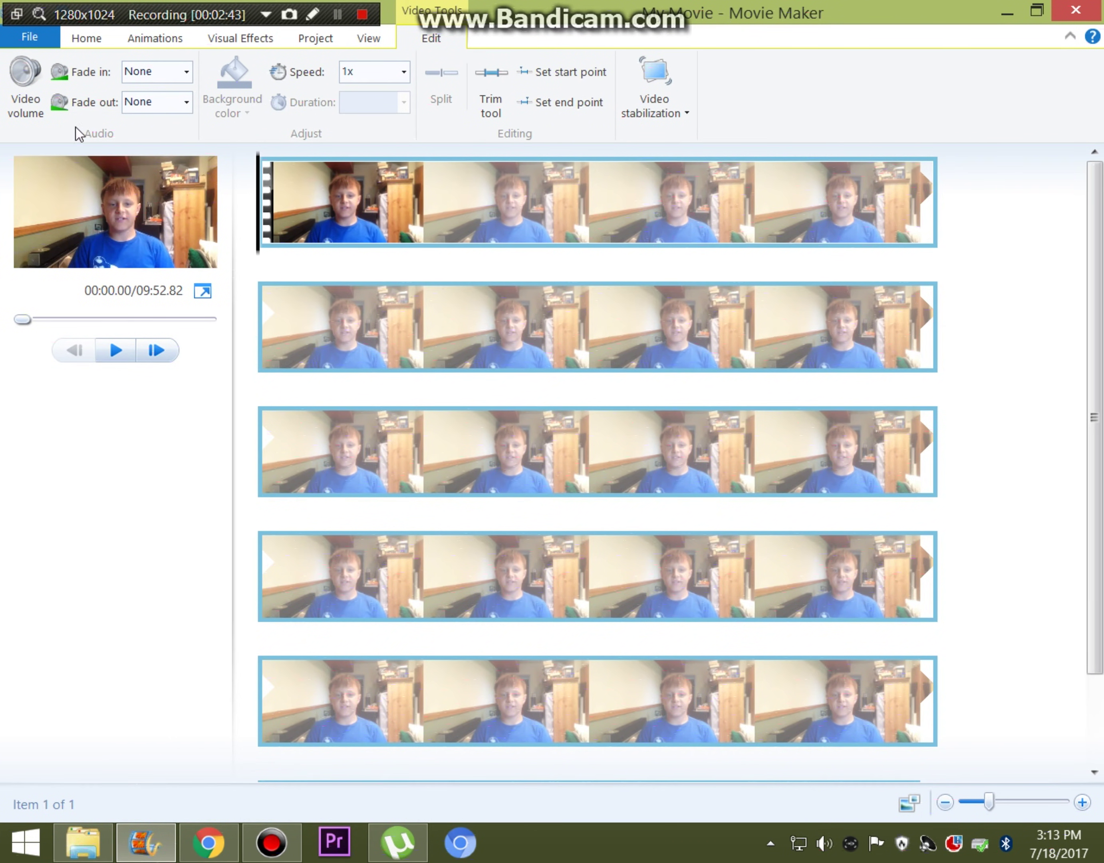
pyautogui.scroll(-2, 546, 315)
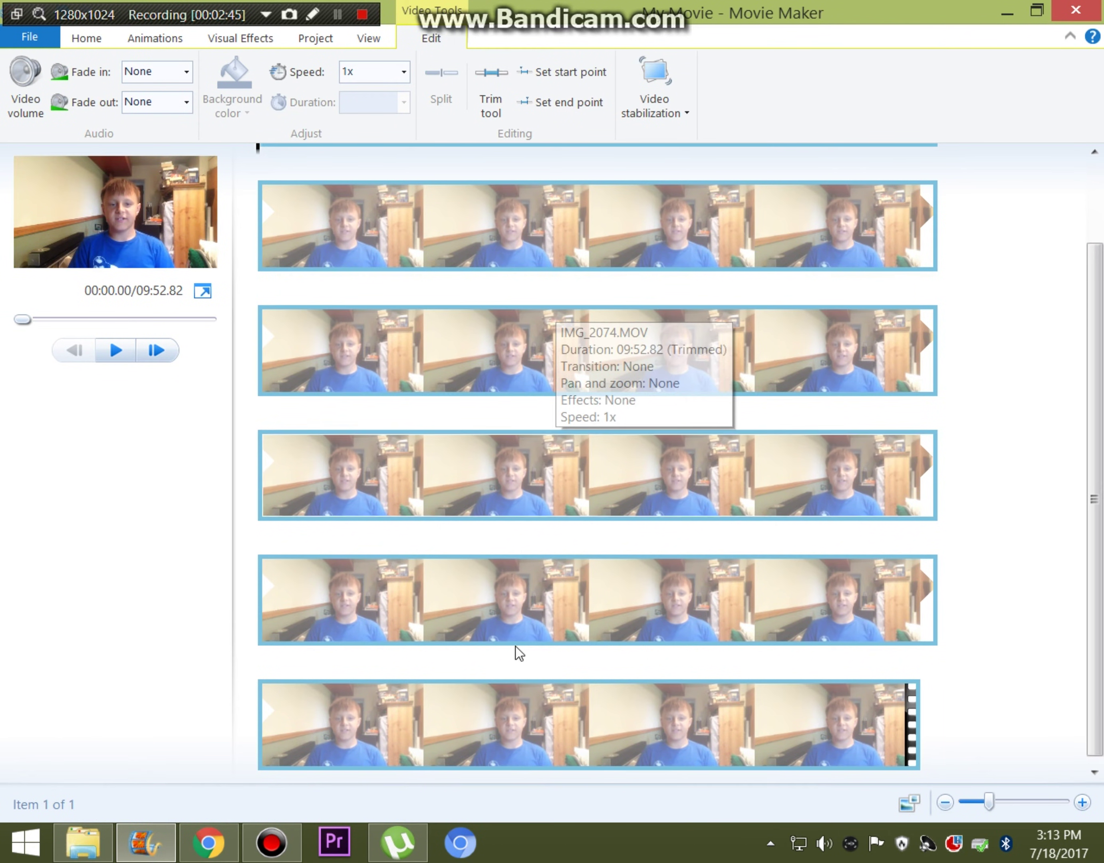
pyautogui.scroll(3, 789, 507)
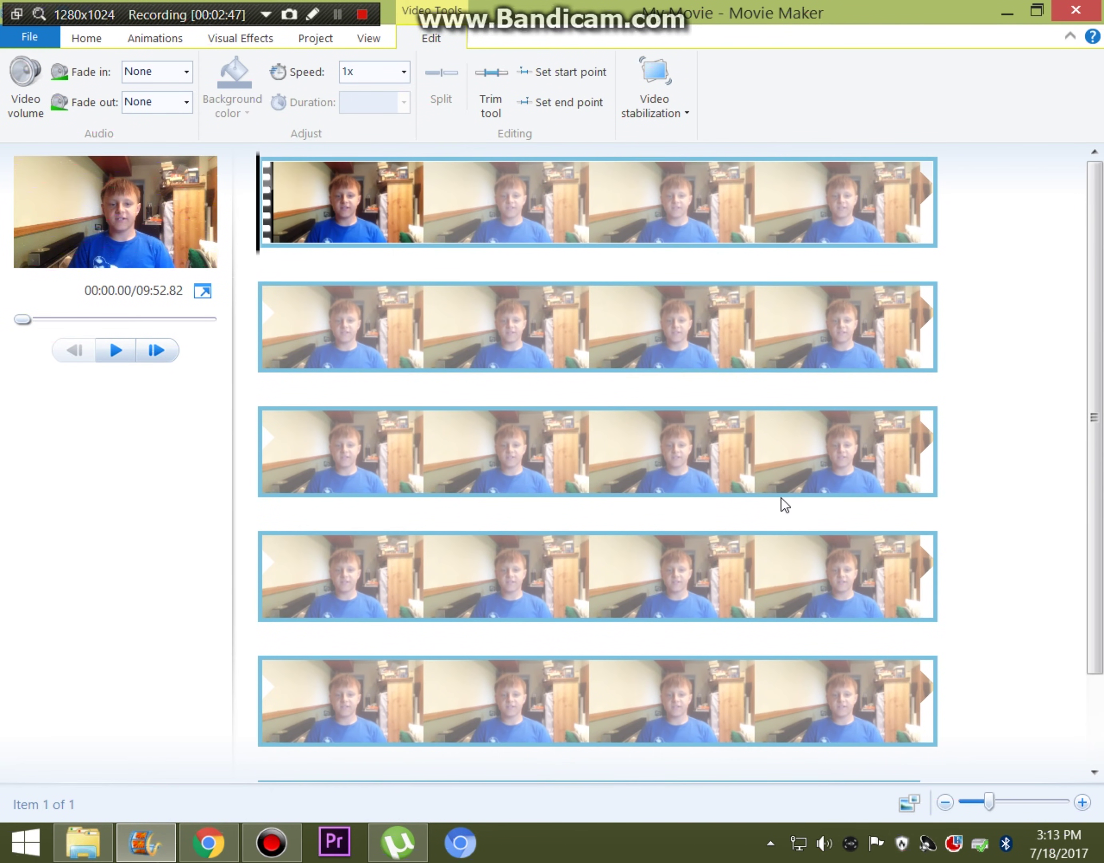
pyautogui.scroll(-2, 416, 415)
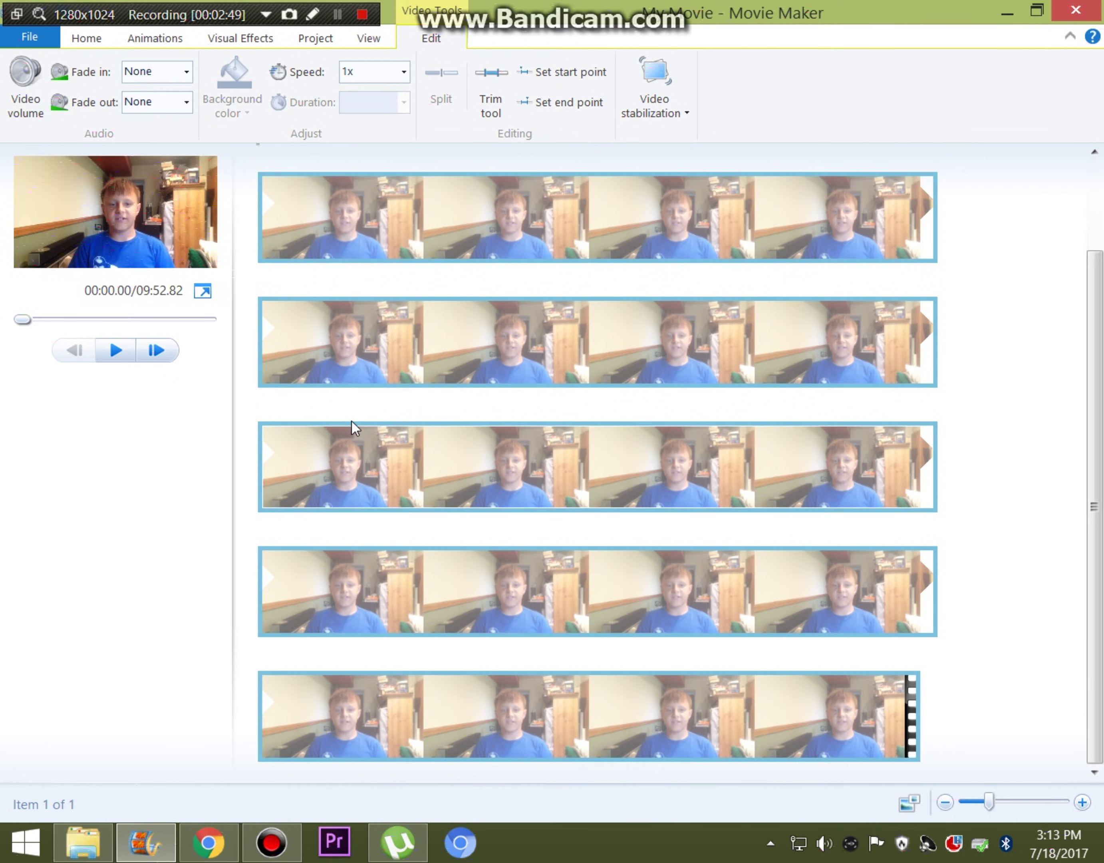
pyautogui.press('space')
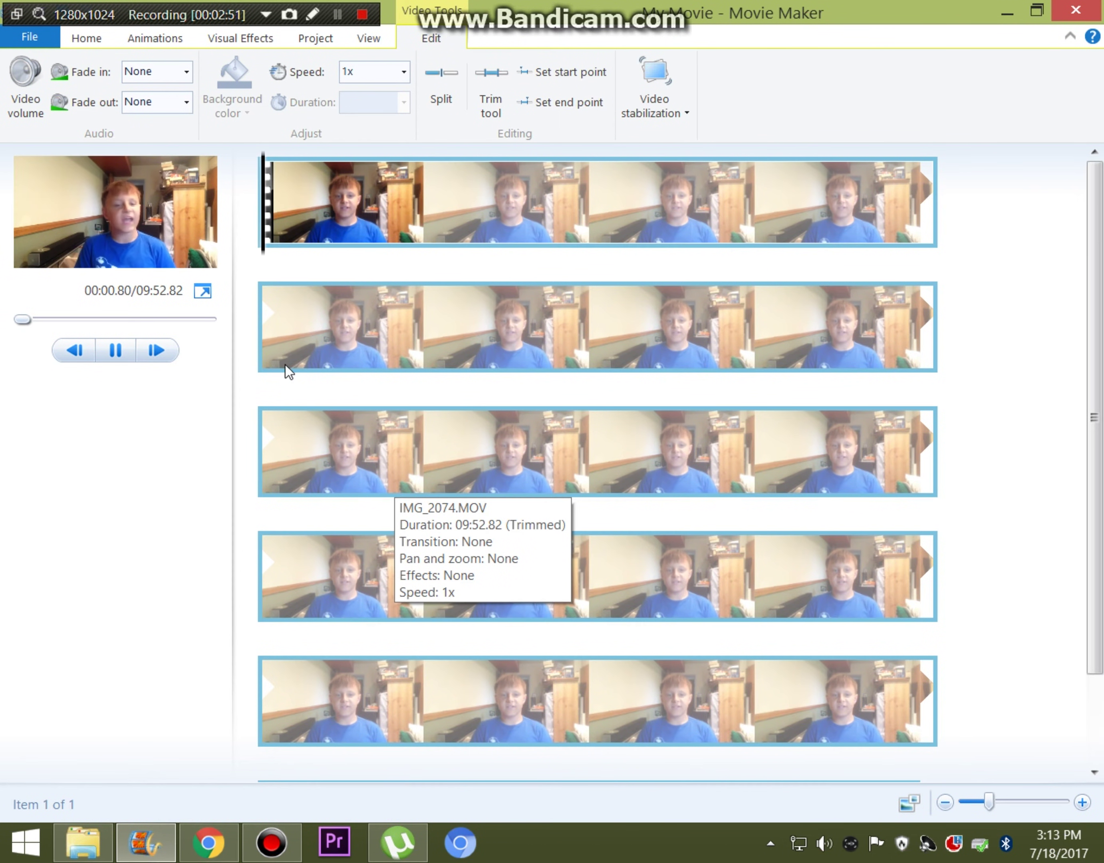
pyautogui.click(118, 353)
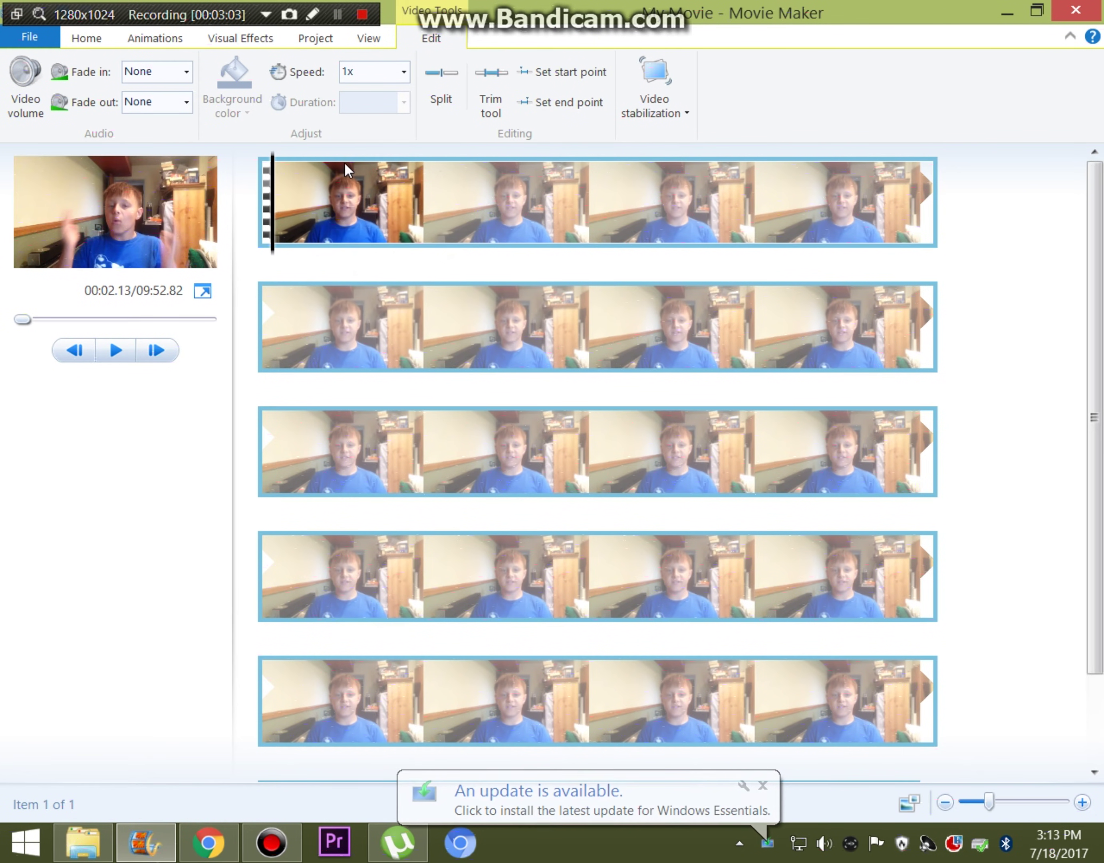
# Step: Close Movie Maker without saving, then view the My Movie file's Details in Properties
pyautogui.click(1075, 11)
pyautogui.click(656, 416)
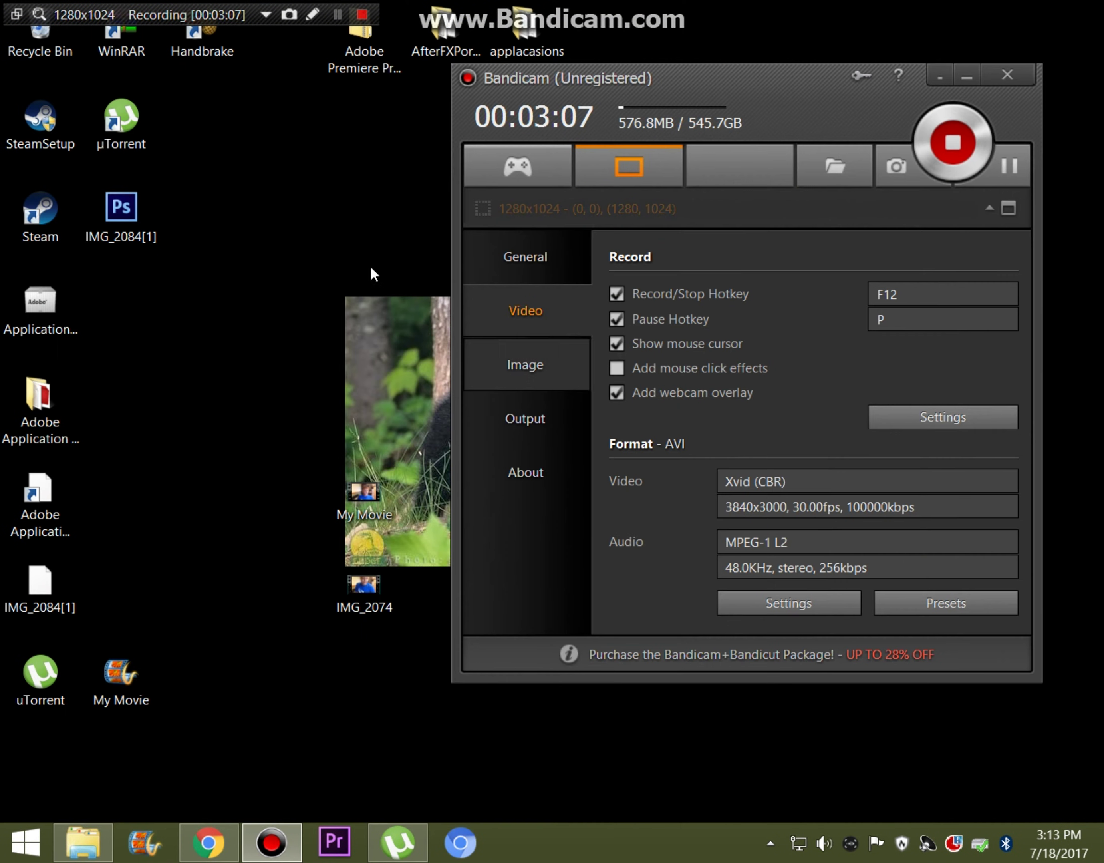
pyautogui.moveTo(121, 678); pyautogui.dragTo(142, 677)
pyautogui.rightClick(119, 682)
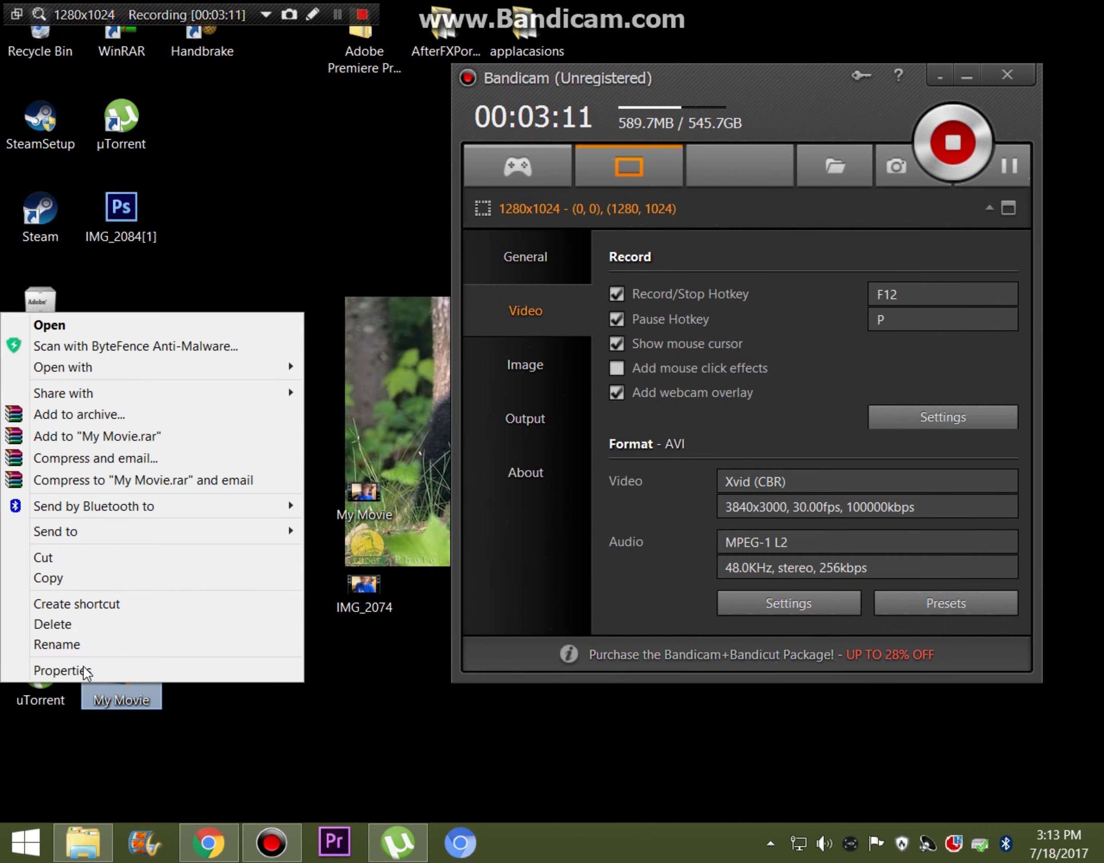
pyautogui.click(57, 666)
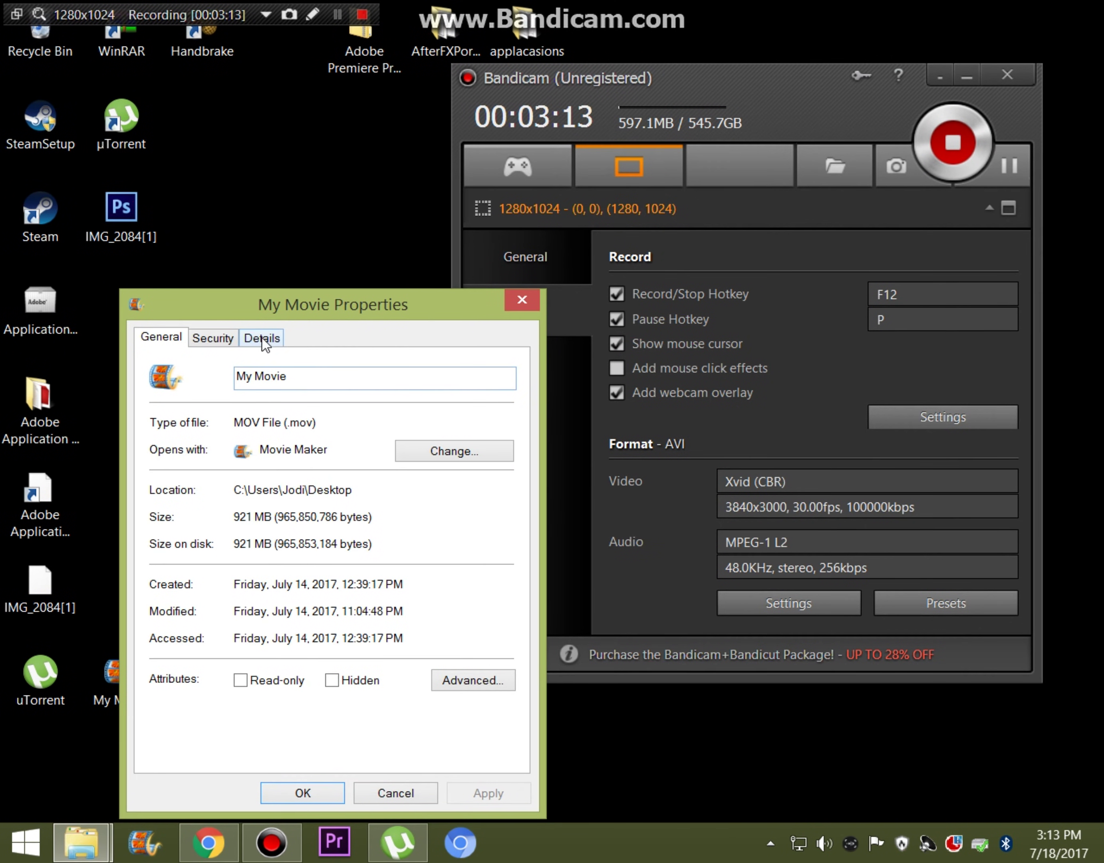
pyautogui.click(261, 340)
pyautogui.click(518, 300)
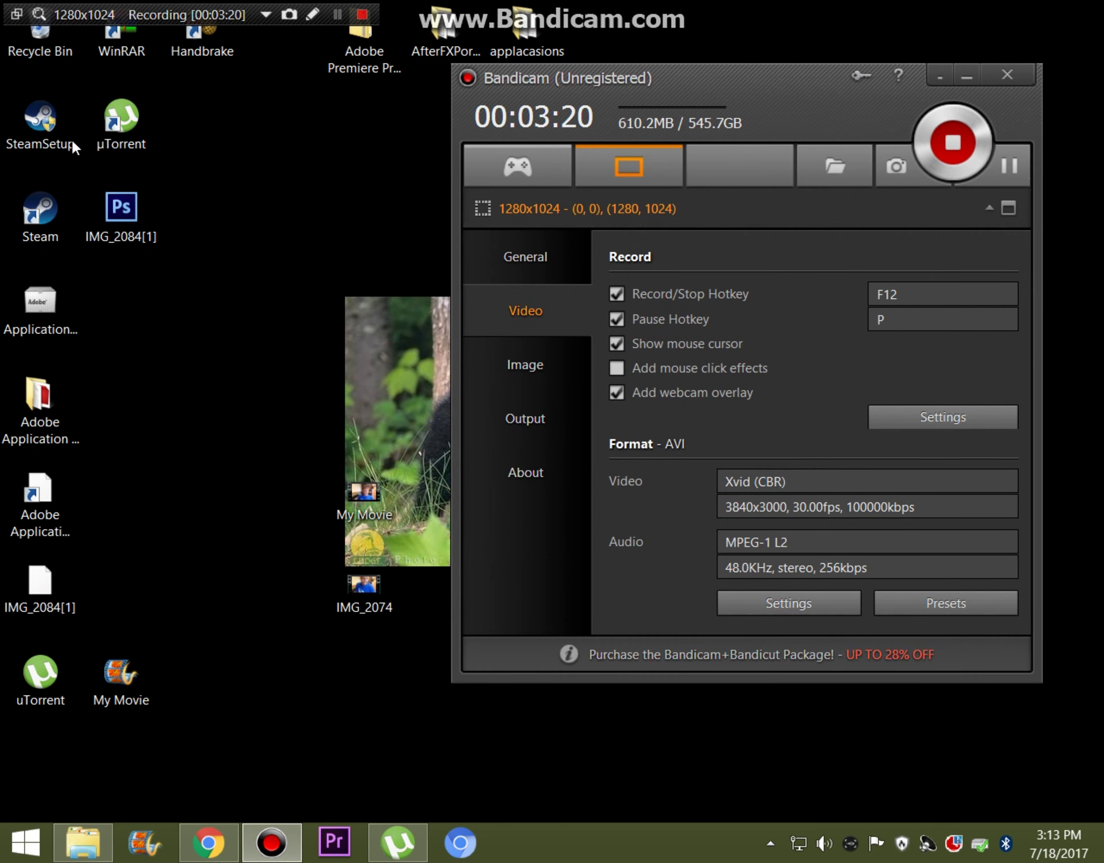
# Step: Try launching Premiere Pro, dismiss the missing Application Manager error, and minimize Bandicam
pyautogui.click(339, 849)
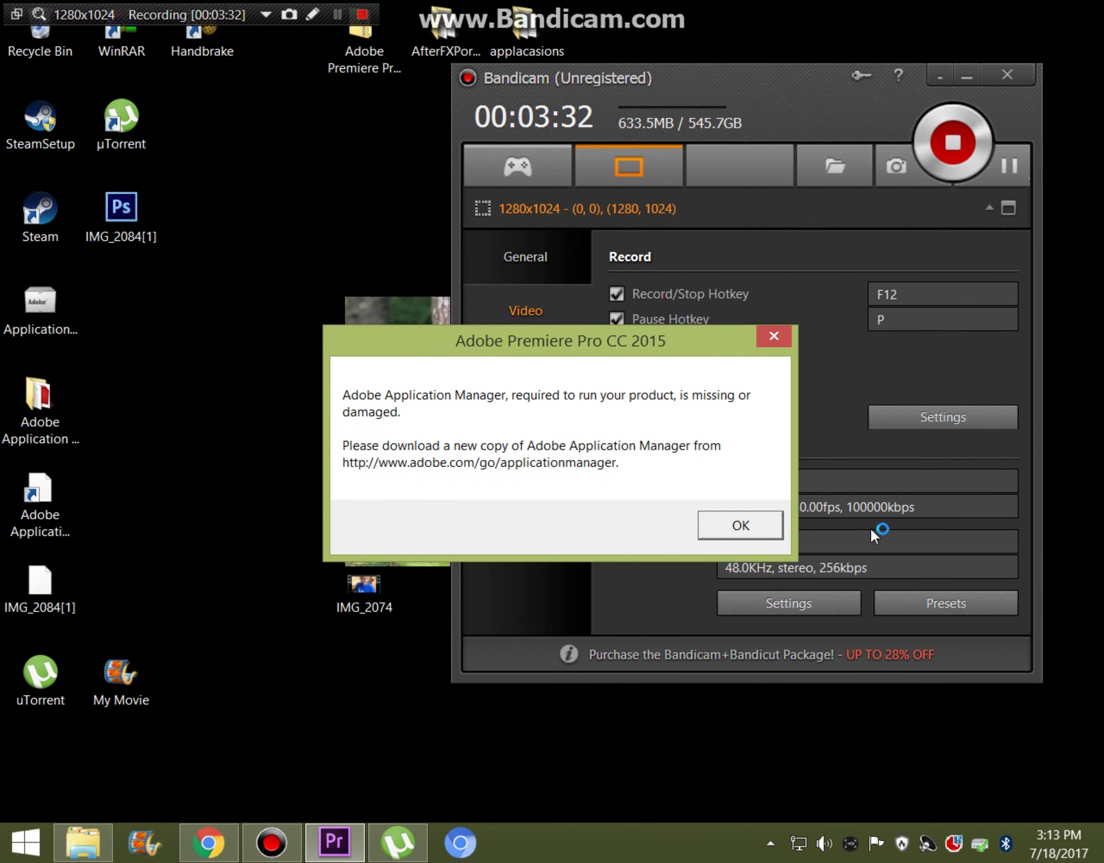
pyautogui.click(738, 528)
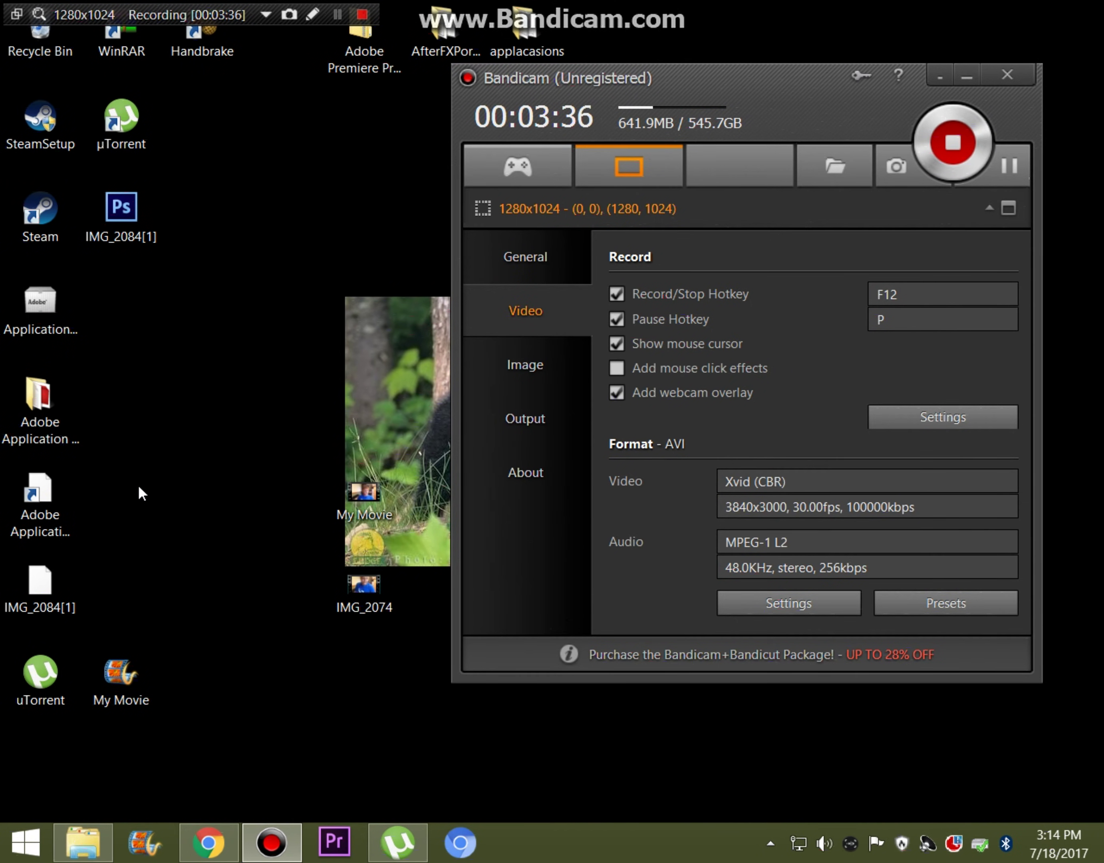
pyautogui.moveTo(38, 494)
pyautogui.mouseDown()
pyautogui.moveTo(54, 474)
pyautogui.moveTo(31, 524)
pyautogui.moveTo(49, 508)
pyautogui.moveTo(31, 520)
pyautogui.mouseUp()
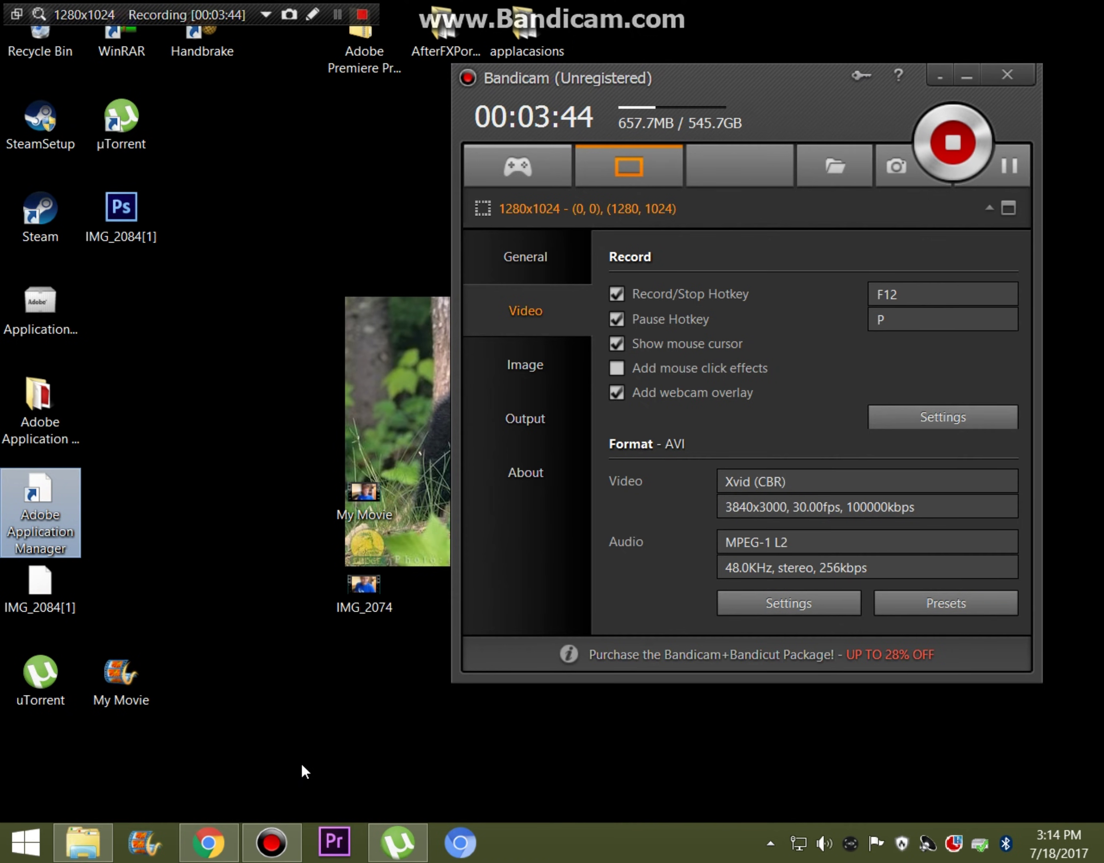
pyautogui.click(939, 76)
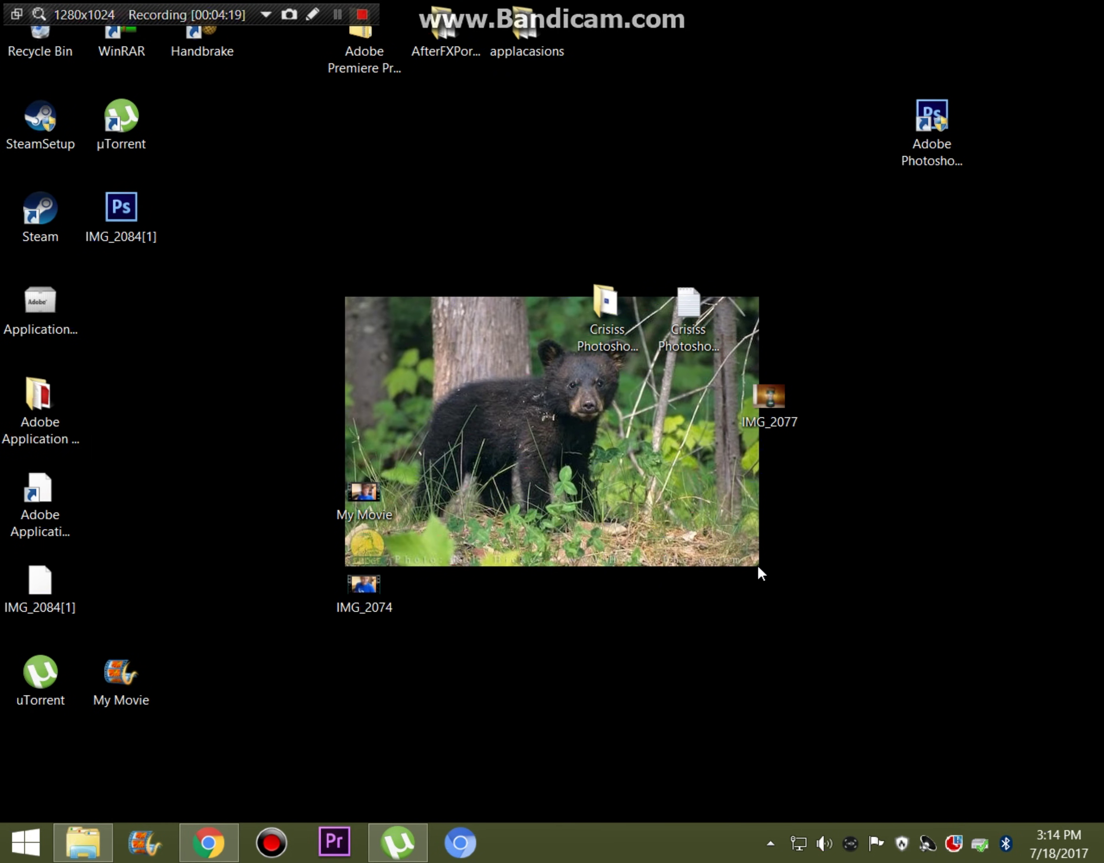
pyautogui.moveTo(759, 567); pyautogui.dragTo(781, 583)
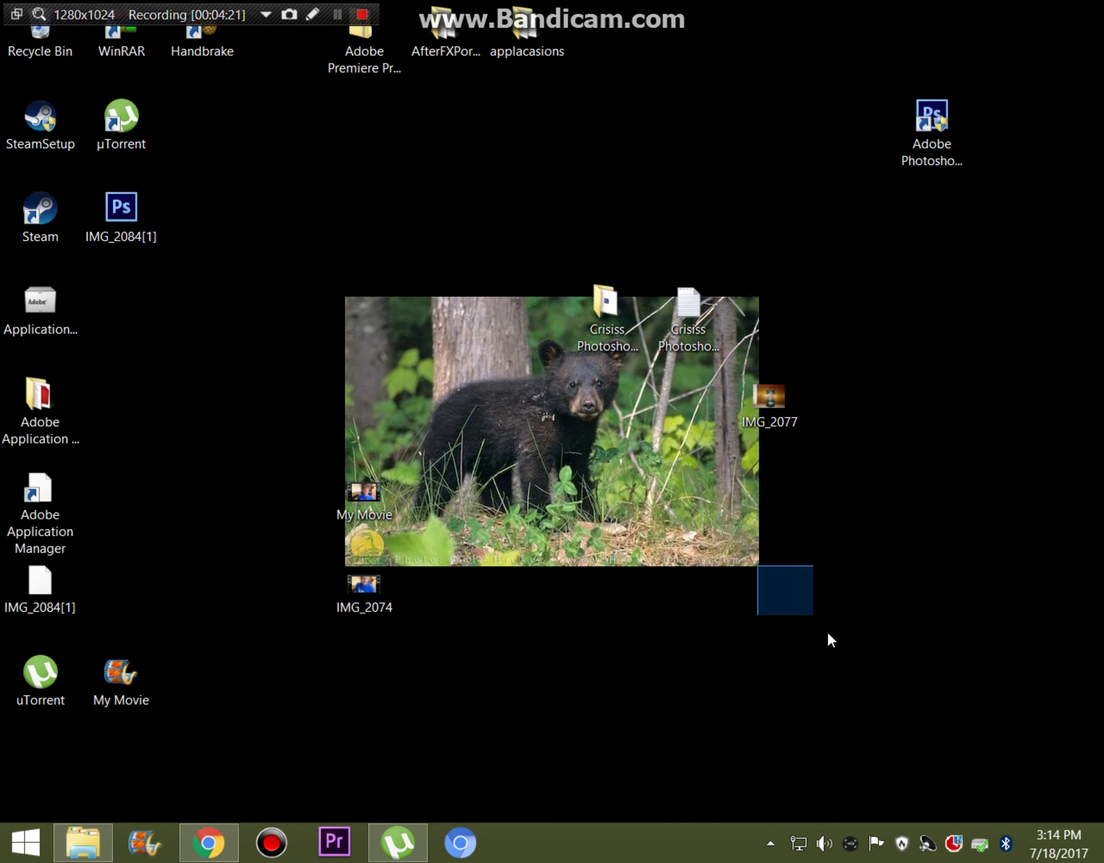
pyautogui.moveTo(827, 634); pyautogui.dragTo(932, 727)
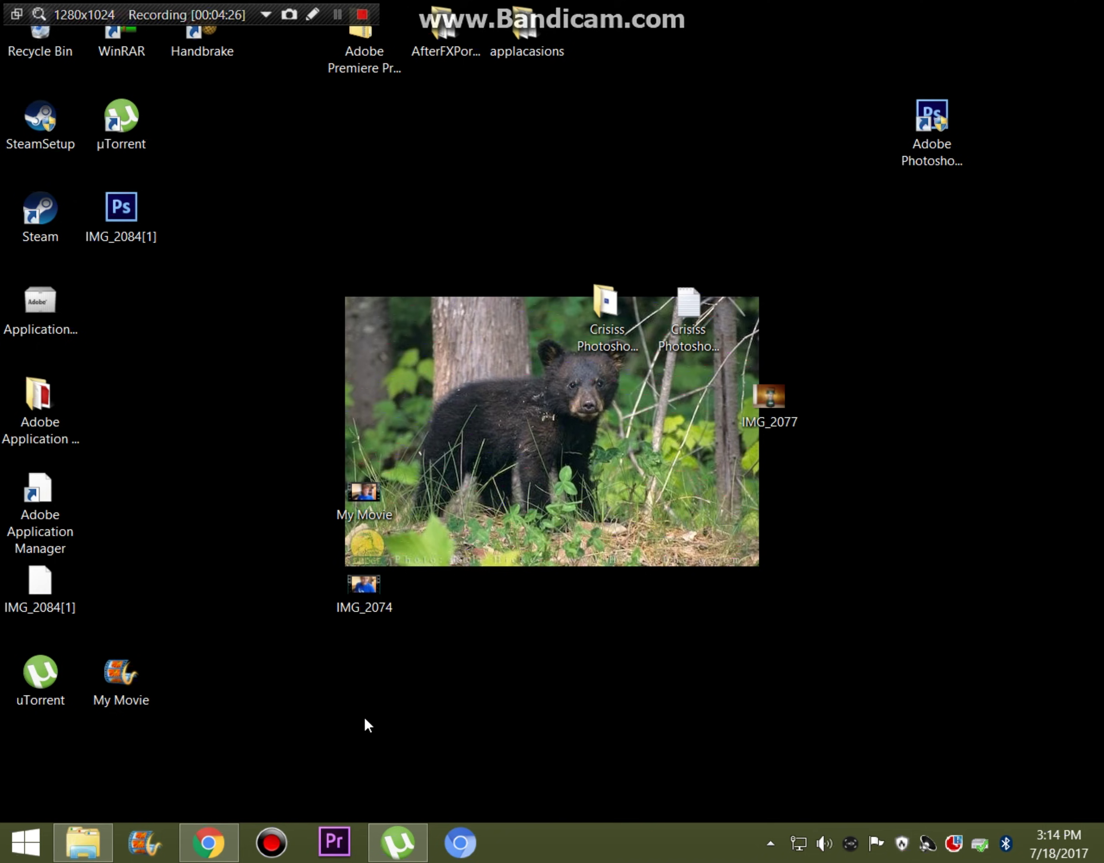
pyautogui.click(145, 842)
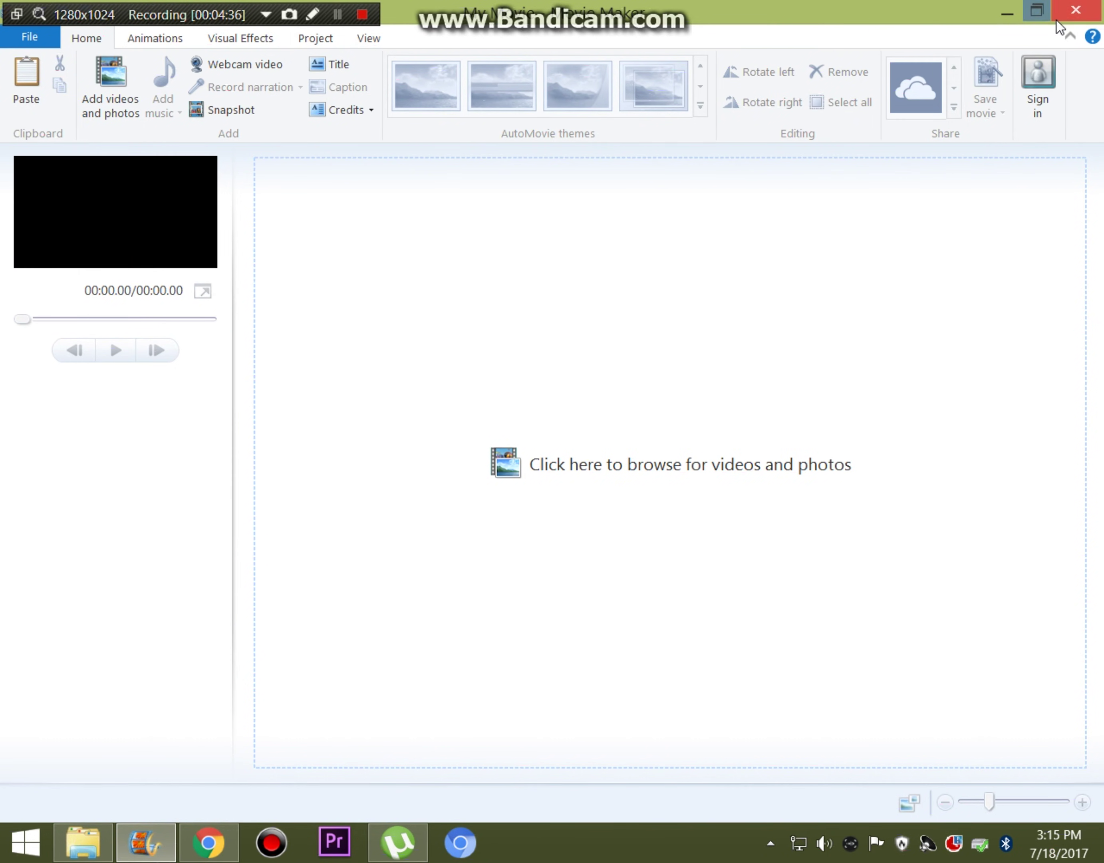
pyautogui.click(1075, 10)
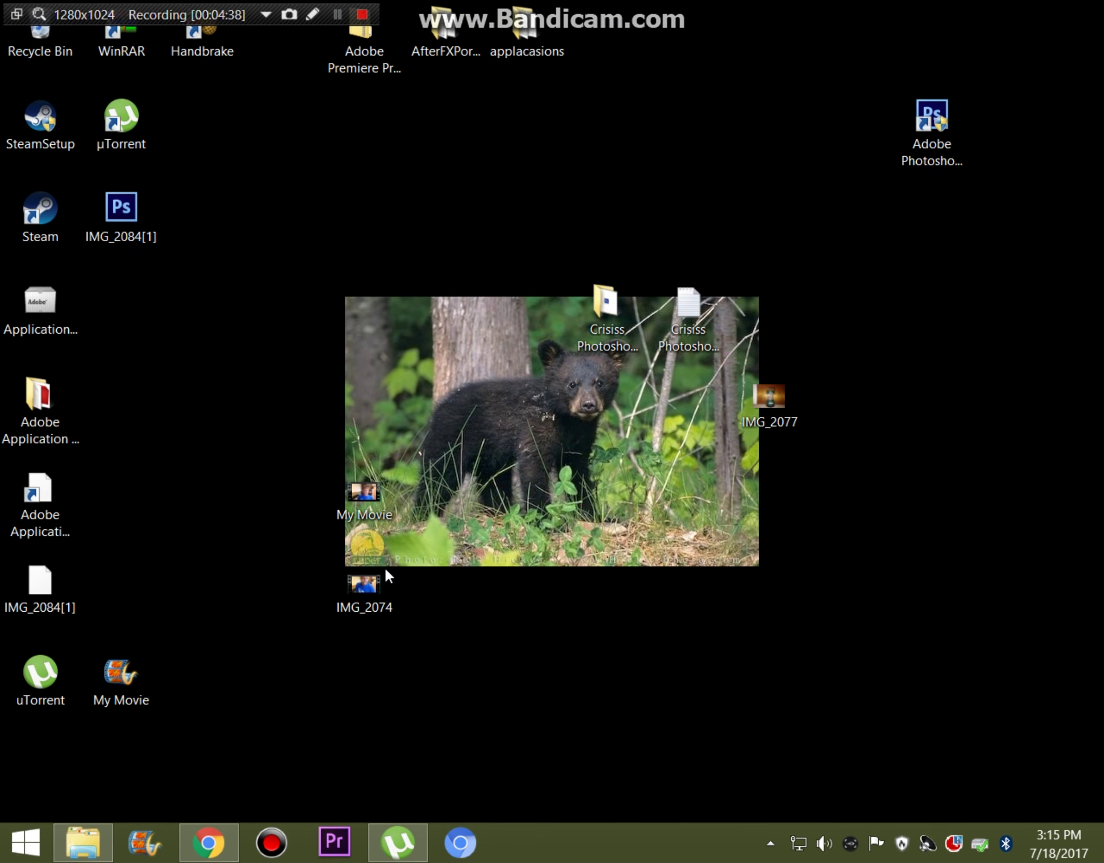
pyautogui.moveTo(384, 574); pyautogui.dragTo(151, 845)
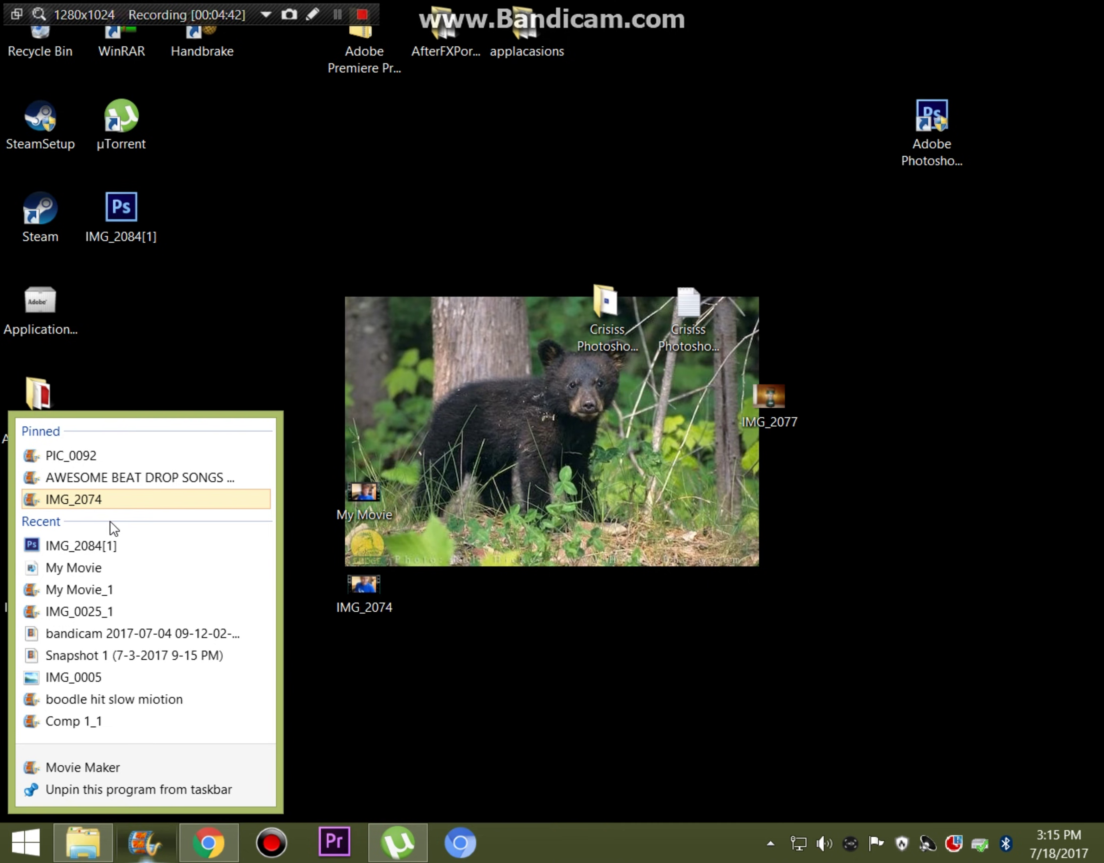
pyautogui.click(101, 499)
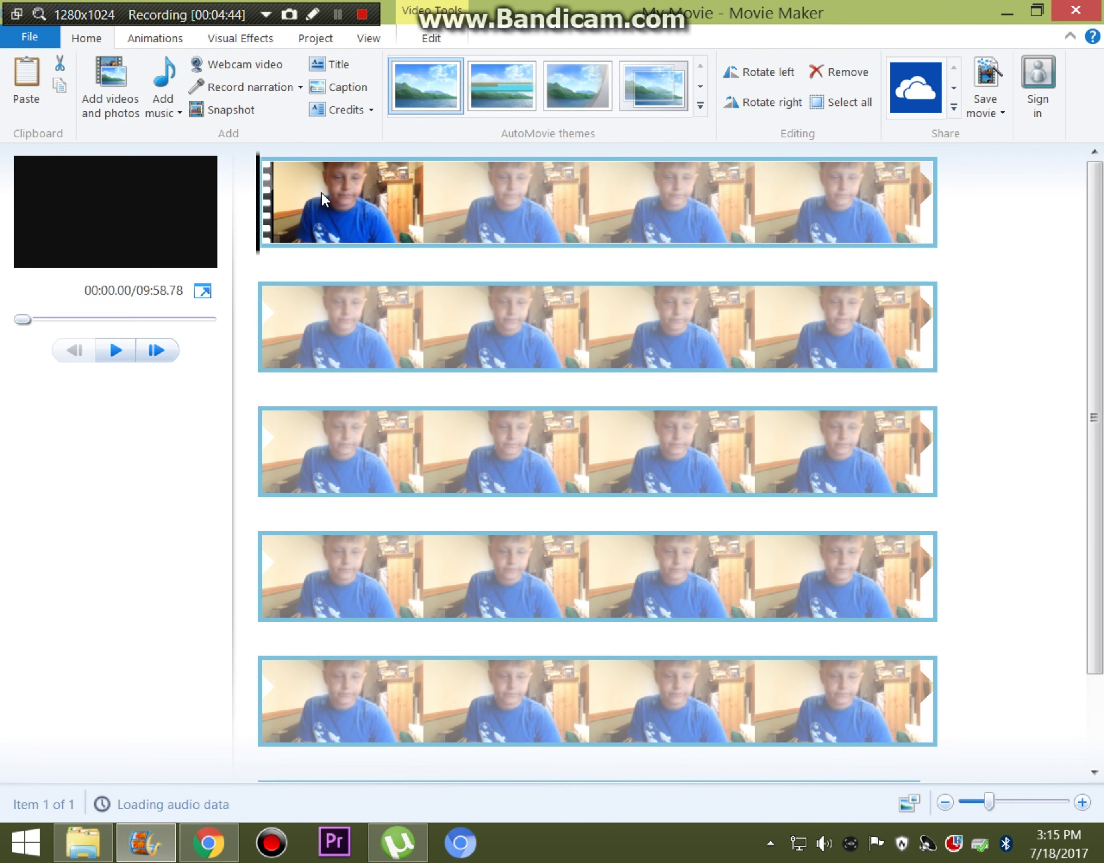
pyautogui.click(448, 41)
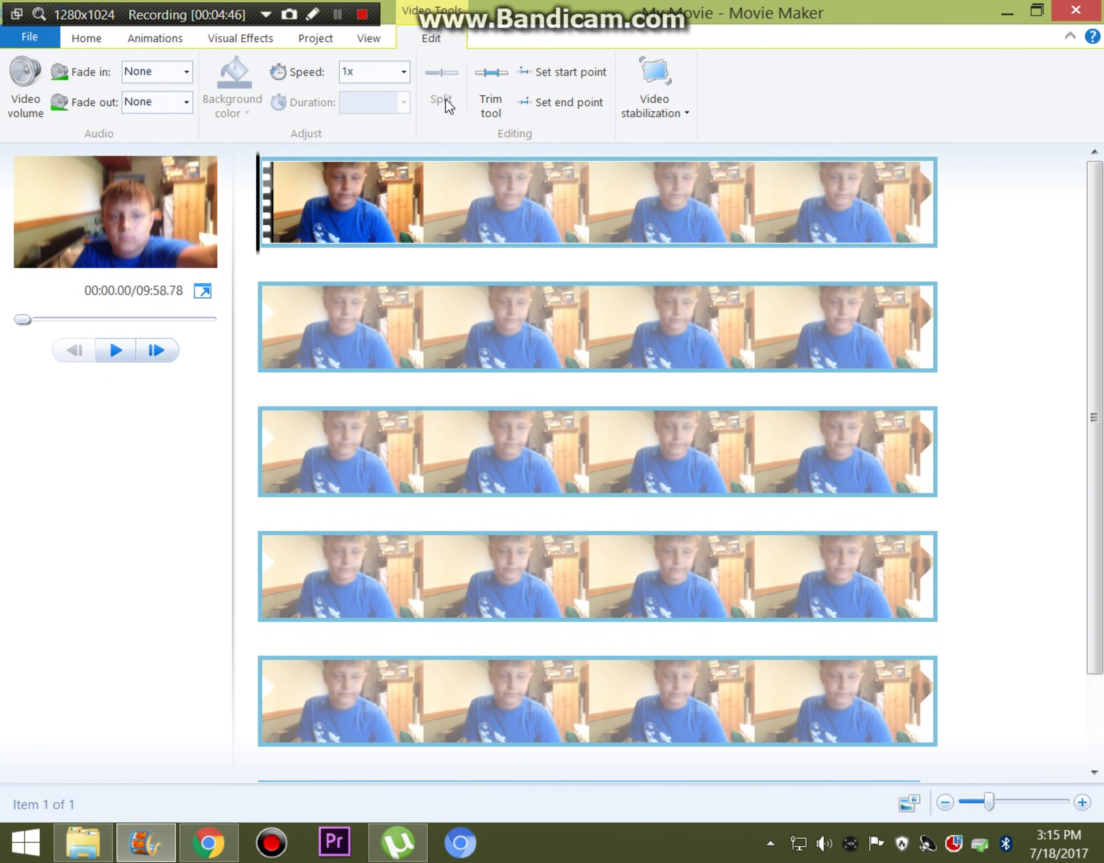
pyautogui.click(1075, 11)
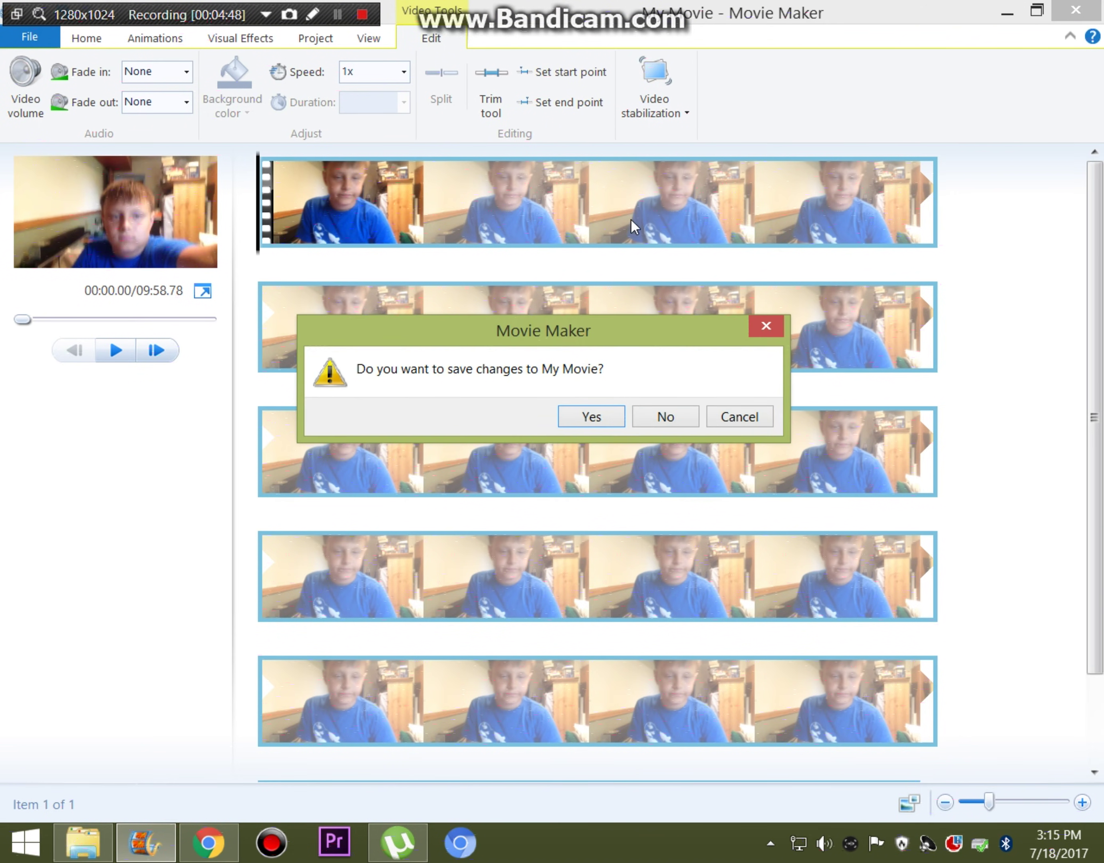
pyautogui.click(668, 419)
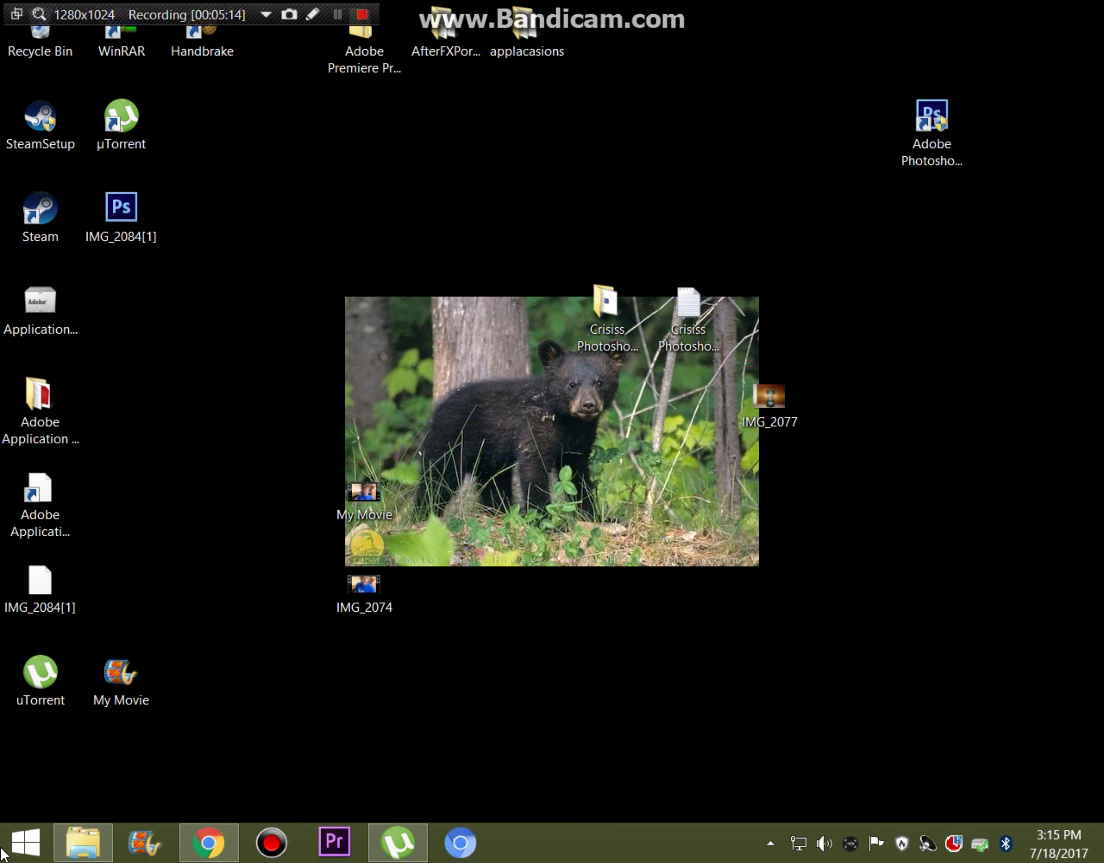
# Step: Bring Chrome back, return to the 'reading hate comments' video, and play it full screen
pyautogui.click(207, 843)
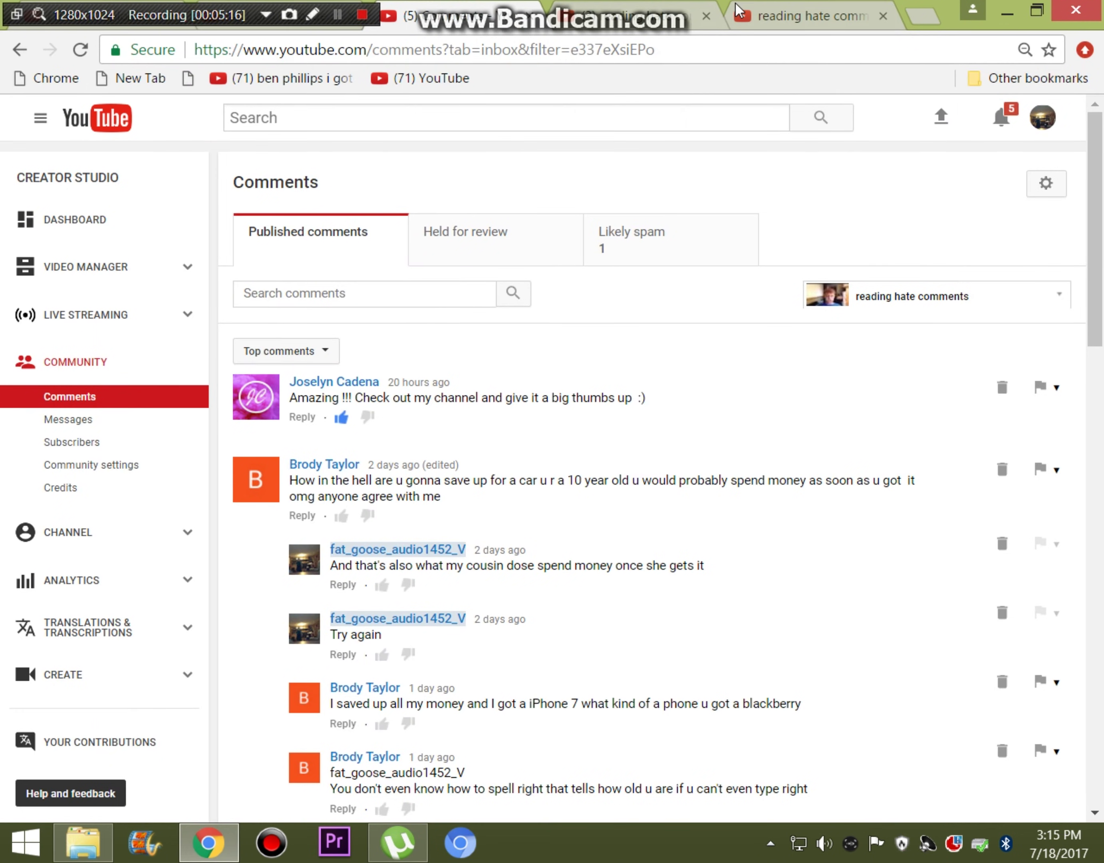
pyautogui.hotkey('alt', 'Left')
pyautogui.scroll(5, 222, 326)
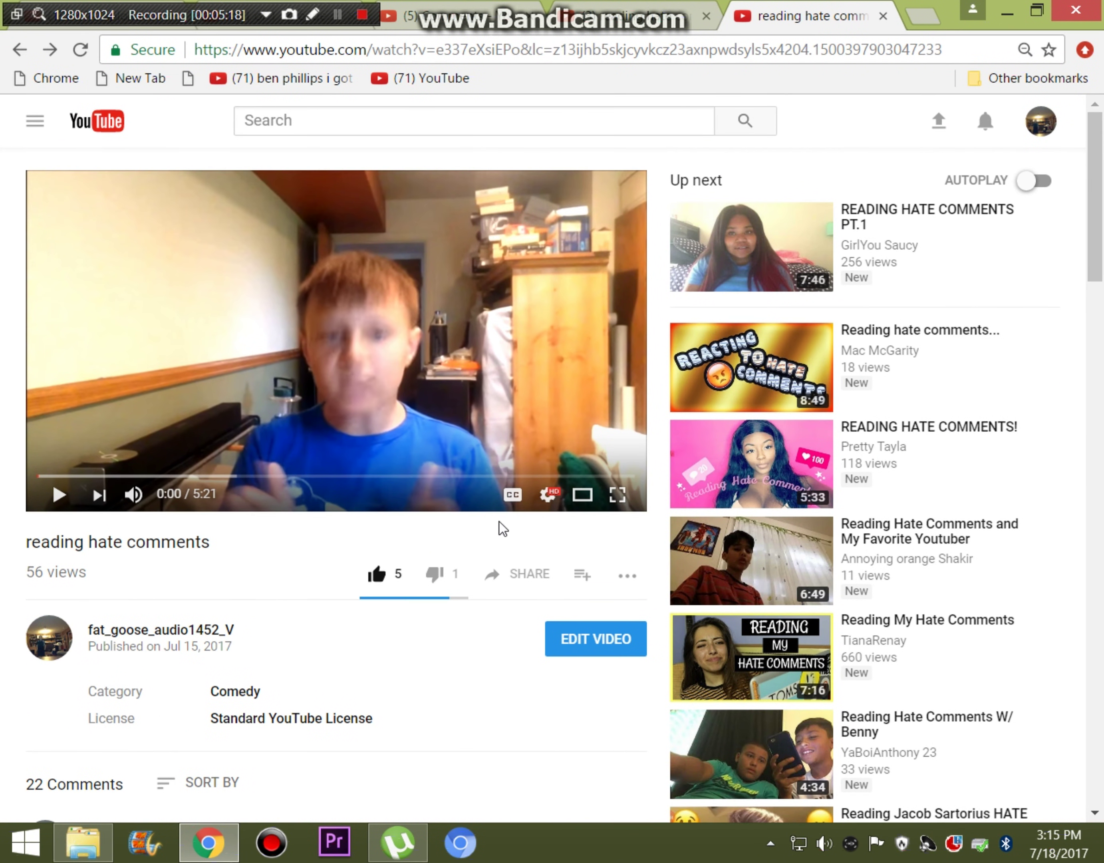
pyautogui.click(355, 332)
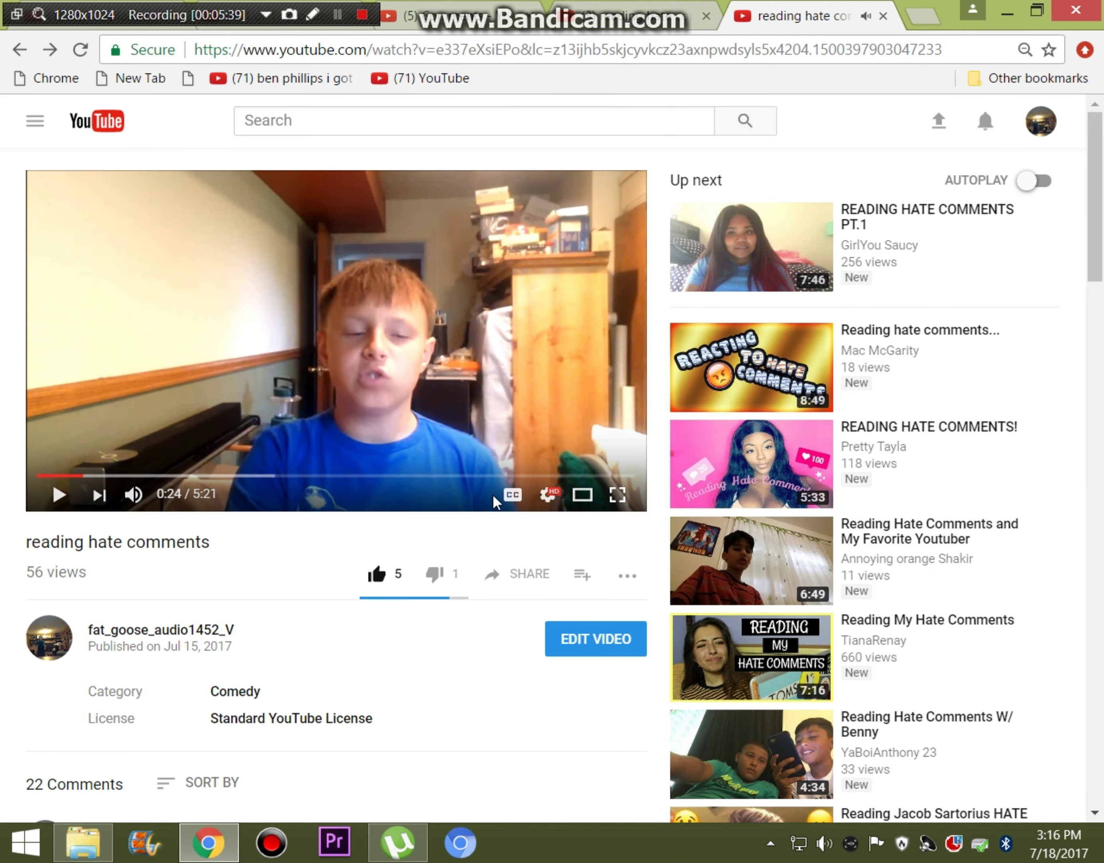
# Step: Exit full screen, then scroll down to the comments and back up to the player
pyautogui.doubleClick(386, 573)
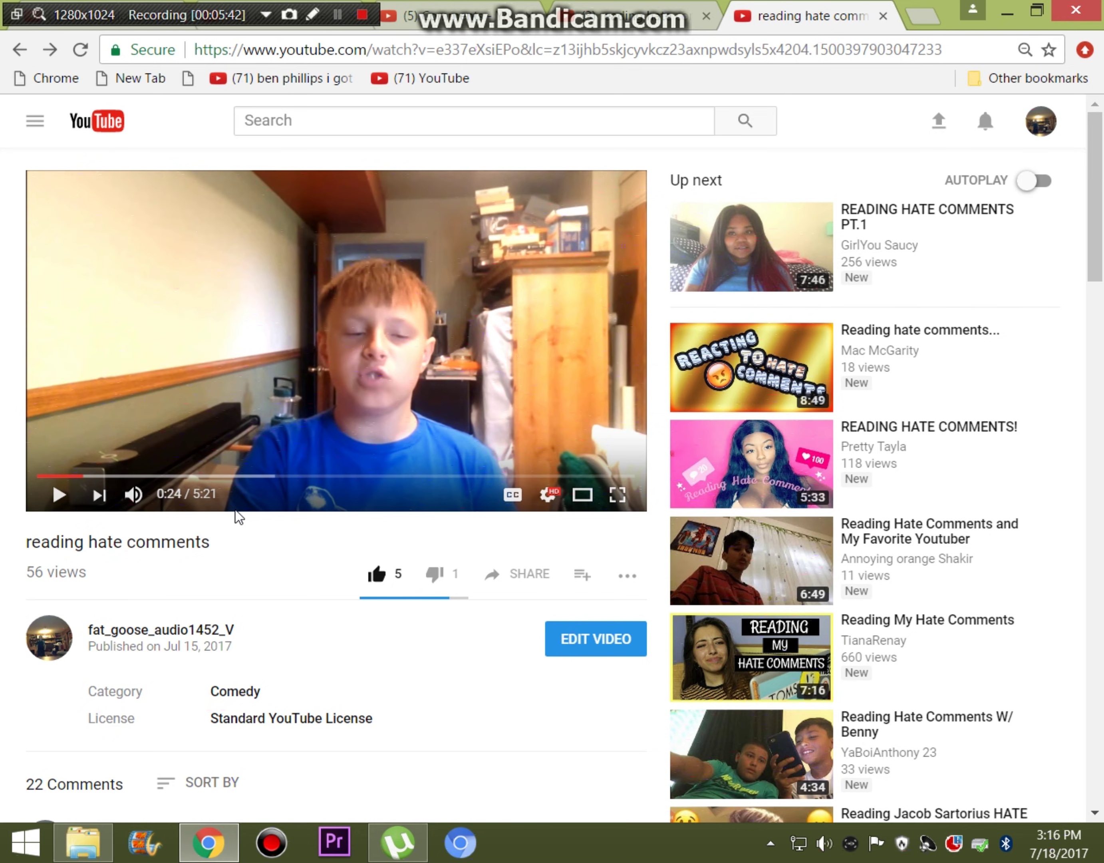
pyautogui.scroll(-6, 235, 510)
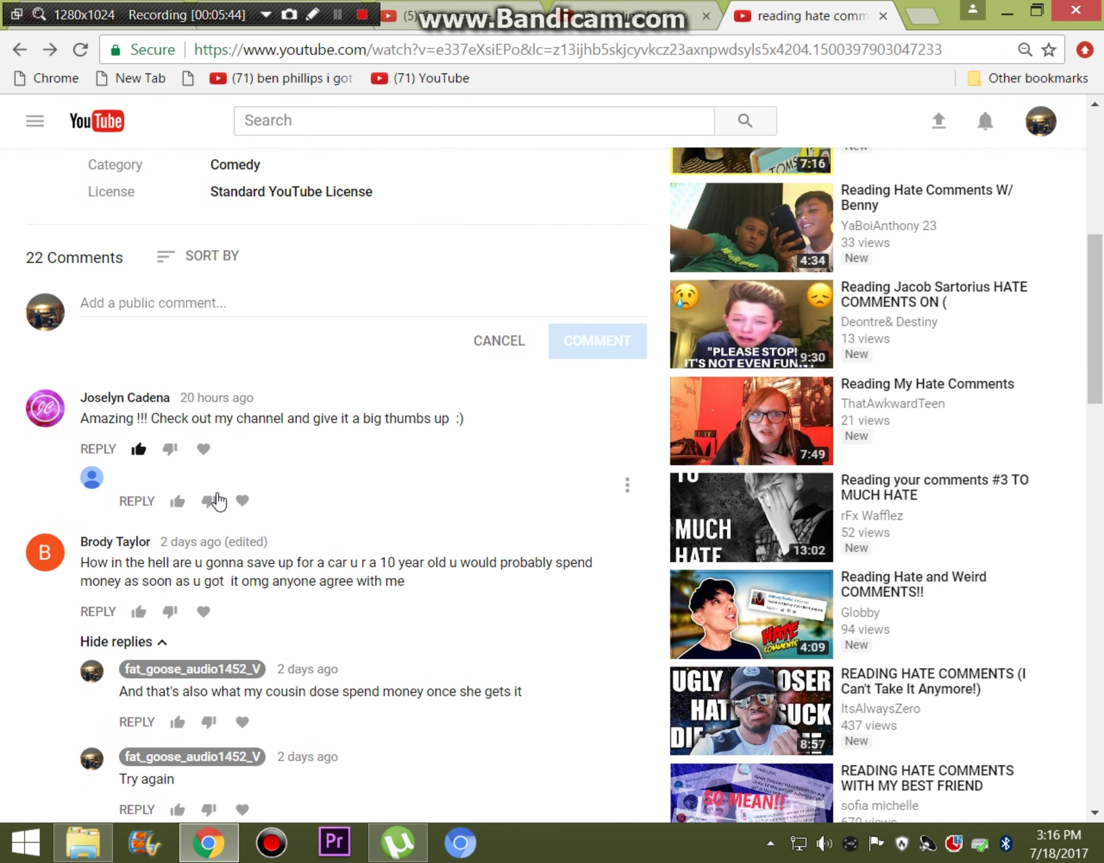
pyautogui.scroll(6, 218, 501)
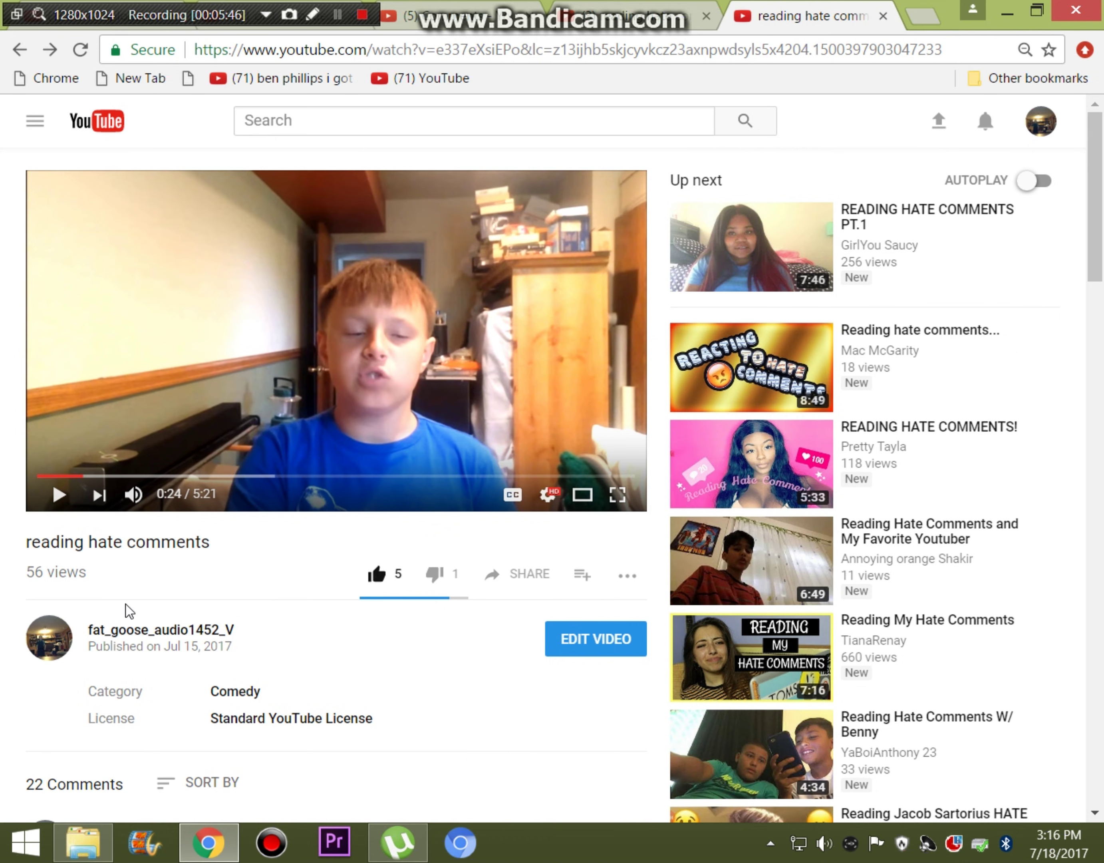